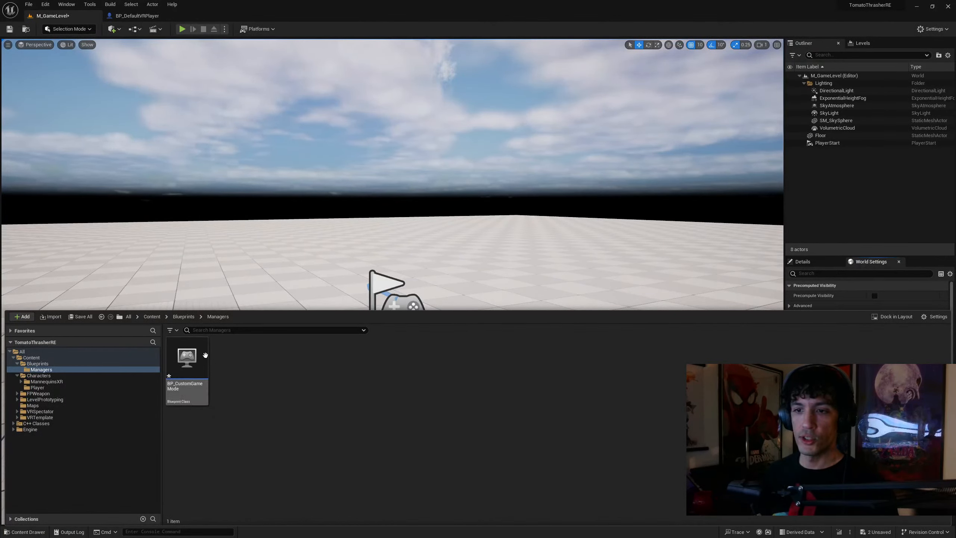
Save the modified BP_CustomGameMode and M_GameLevel assets
{"action": "left_click", "coordinate": [80, 316]}
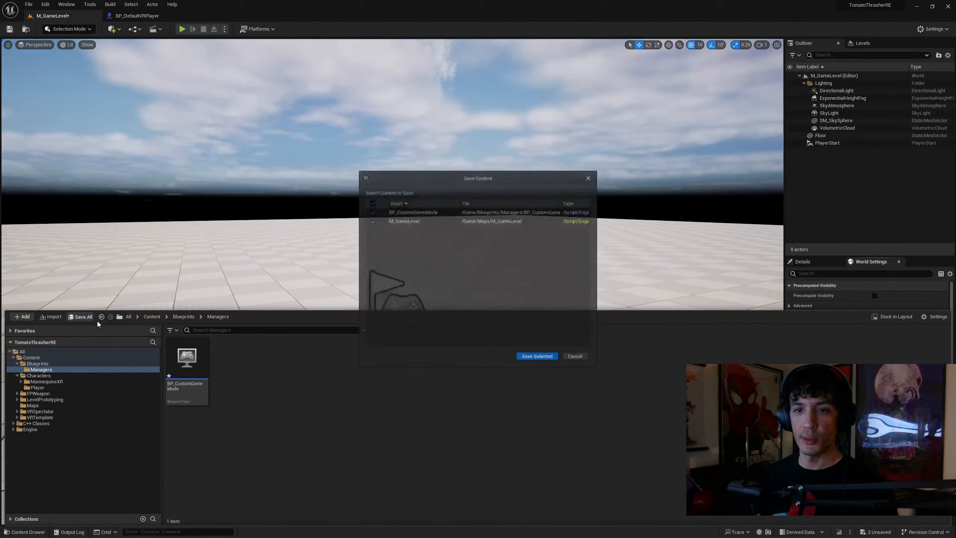
{"action": "left_click", "coordinate": [537, 356]}
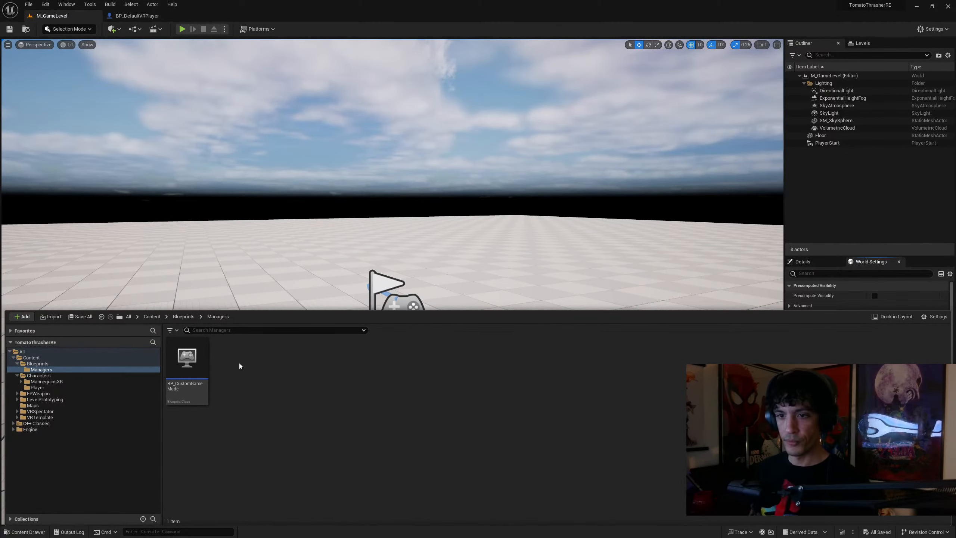
Set the Default Pawn Class of BP_CustomGameMode to BP_DefaultVRPlayer and compile the blueprint
{"action": "double_click", "coordinate": [187, 360]}
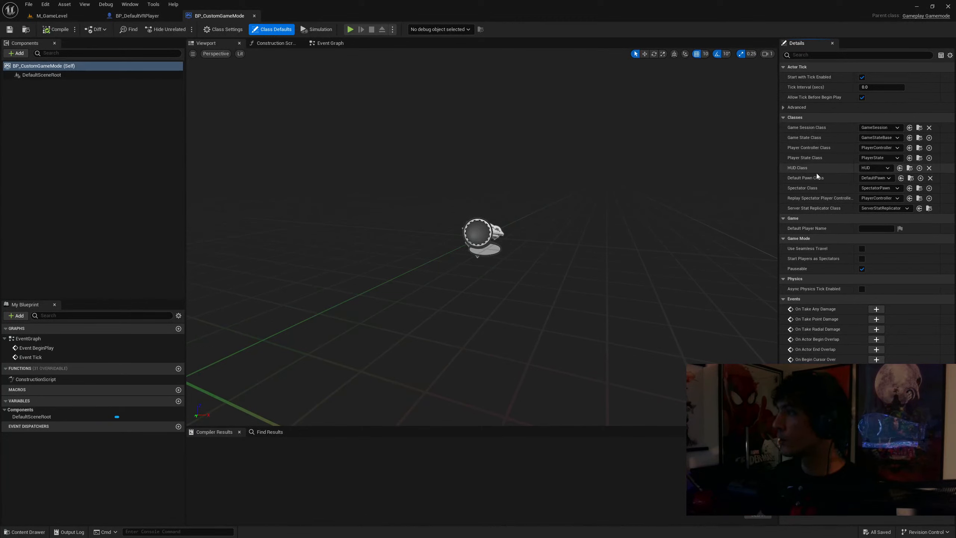
{"action": "left_click", "coordinate": [889, 178]}
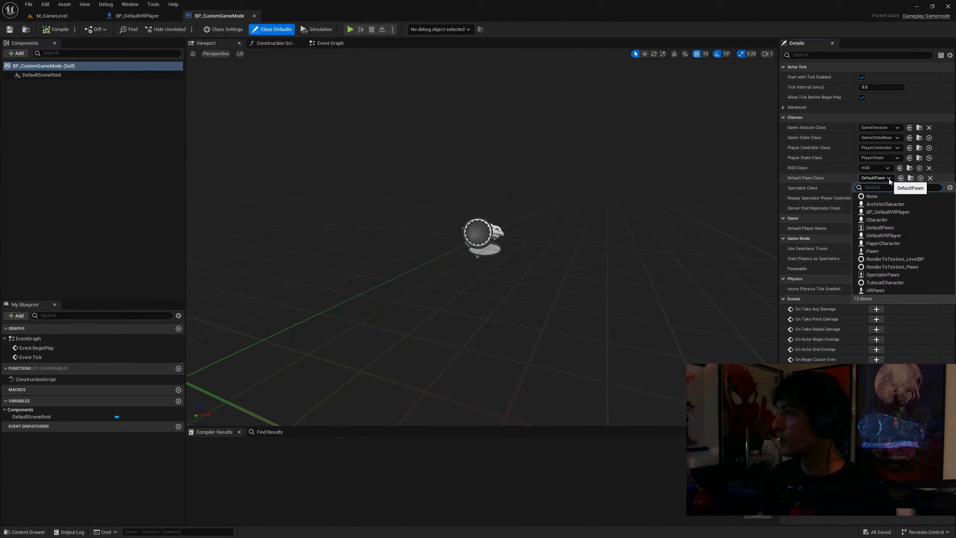
{"action": "left_click", "coordinate": [892, 213]}
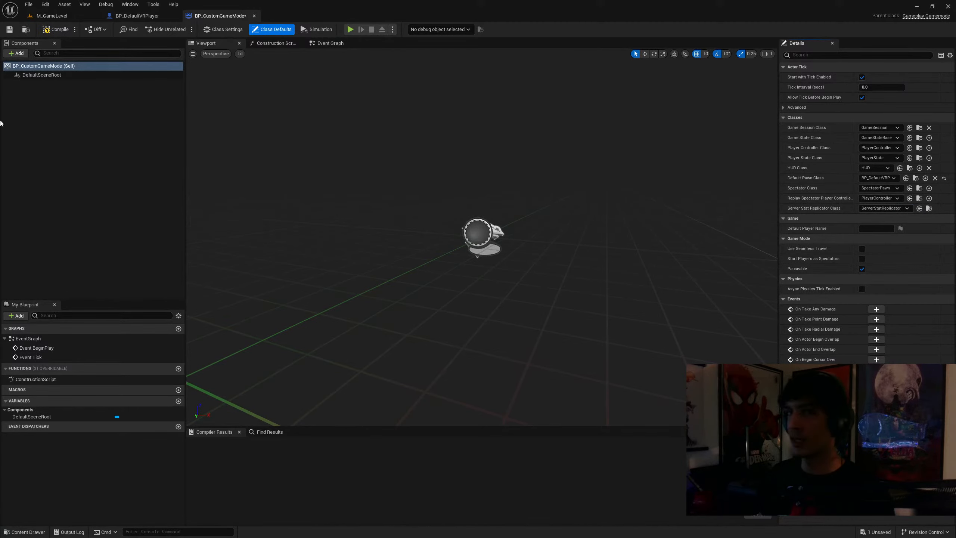
{"action": "left_click", "coordinate": [56, 30]}
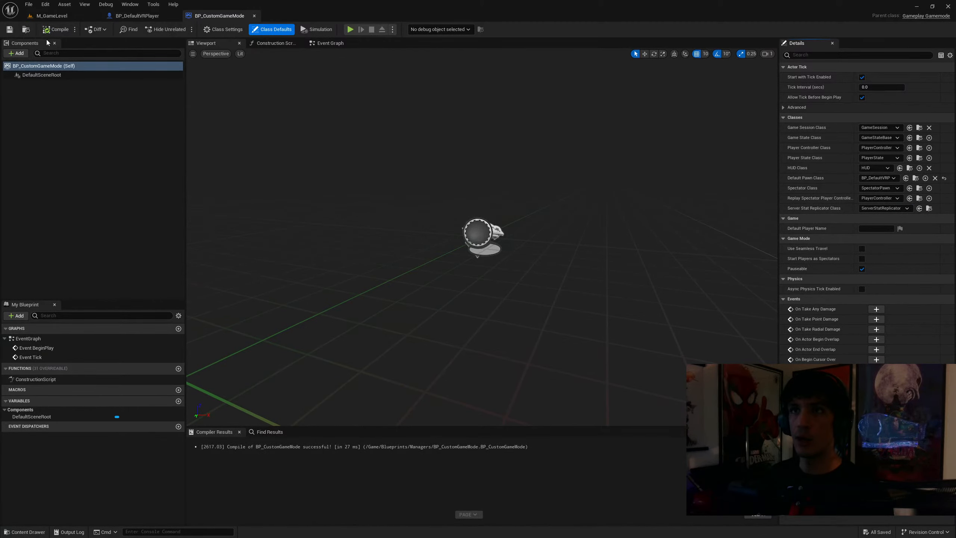
Set the GameMode Override of M_GameLevel to BP_CustomGameMode and save the level
{"action": "left_click", "coordinate": [53, 16]}
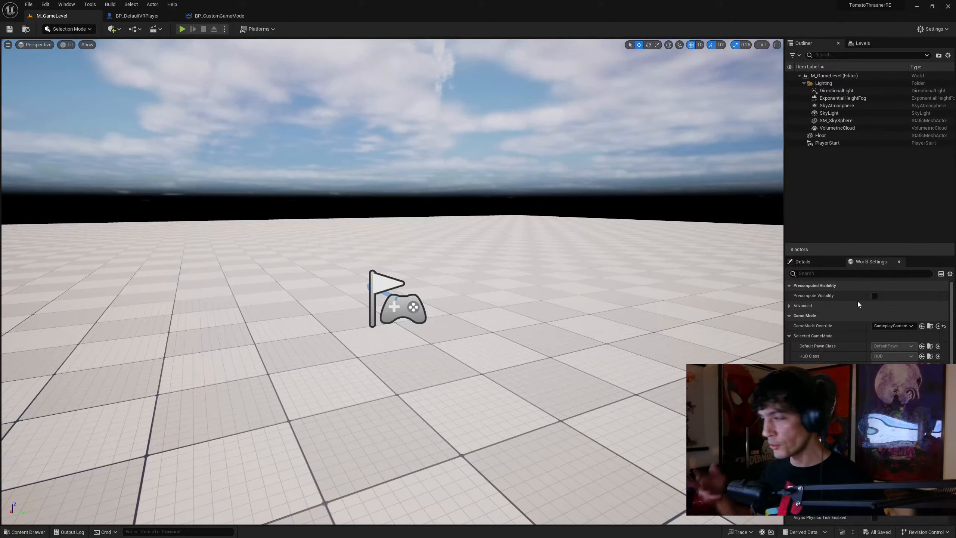
{"action": "left_click", "coordinate": [911, 326]}
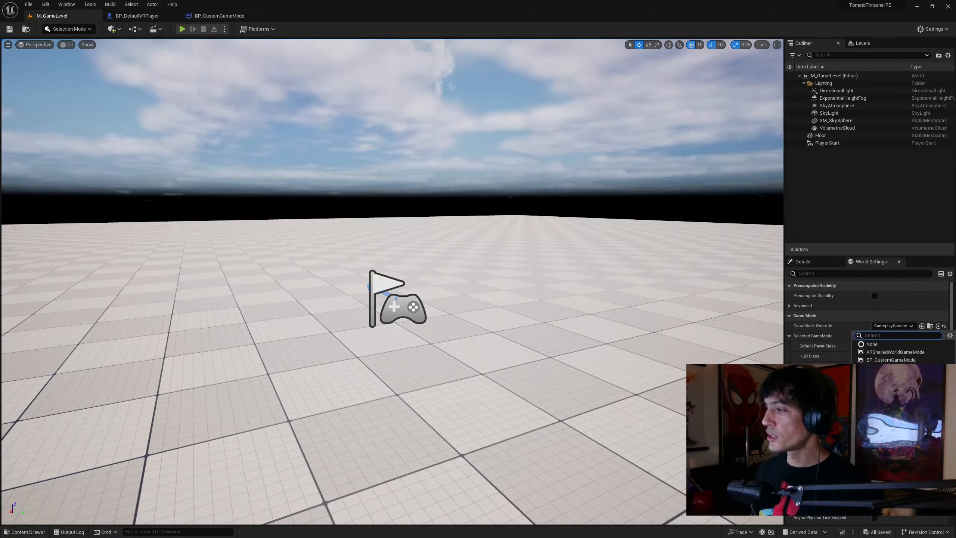
{"action": "left_click", "coordinate": [872, 360]}
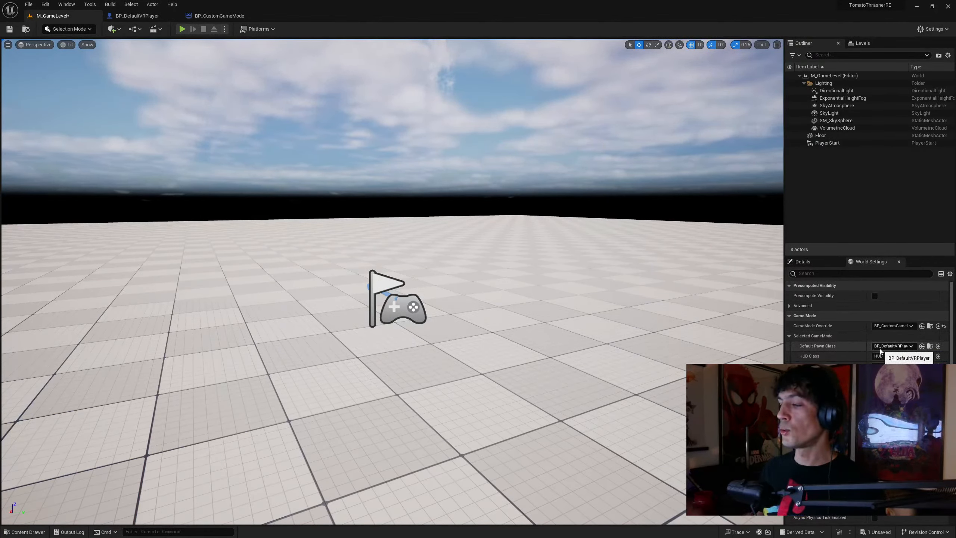
{"action": "left_click", "coordinate": [9, 28]}
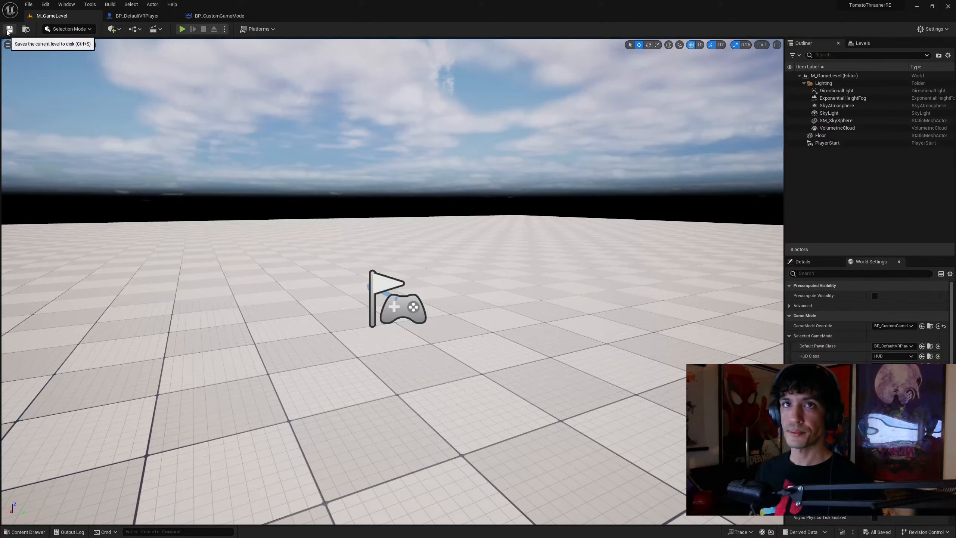
{"action": "left_click", "coordinate": [224, 29]}
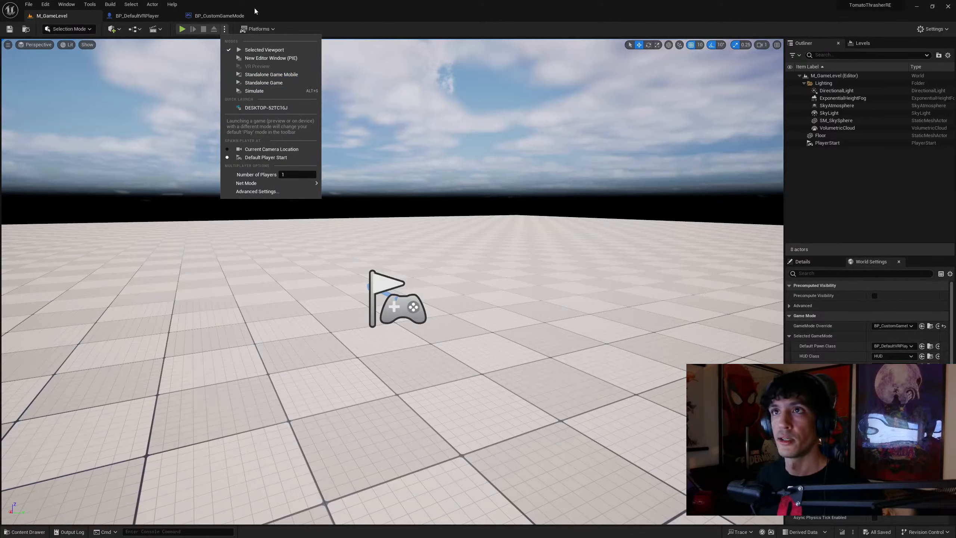
{"action": "left_click", "coordinate": [282, 8]}
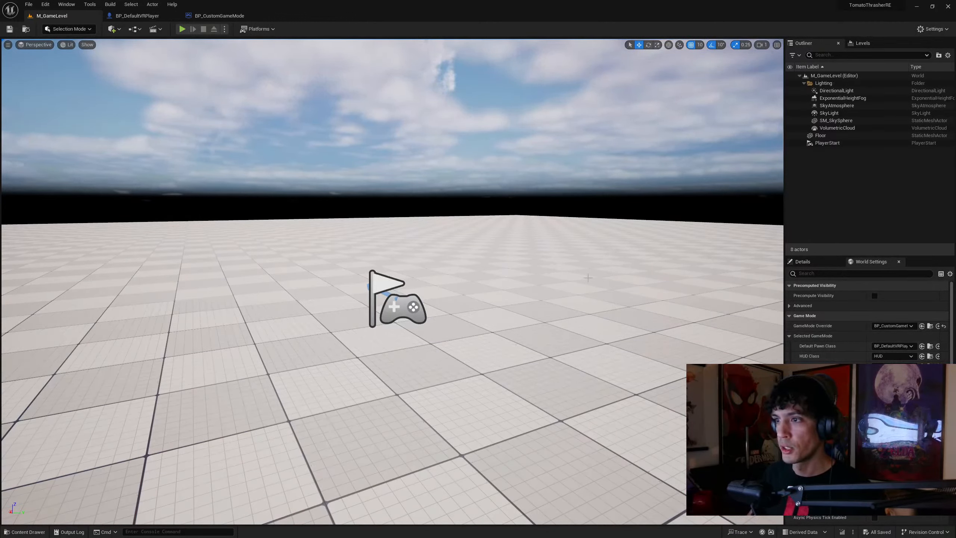
{"action": "left_click", "coordinate": [827, 261]}
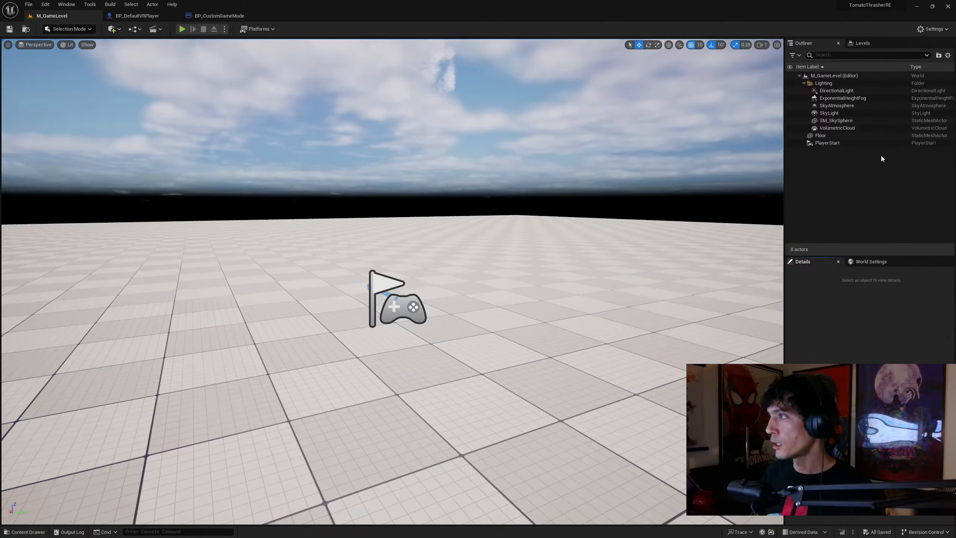
Create a folder named Input directly under the Content folder and open it
{"action": "key", "text": "ctrl+space"}
{"action": "left_click", "coordinate": [353, 452]}
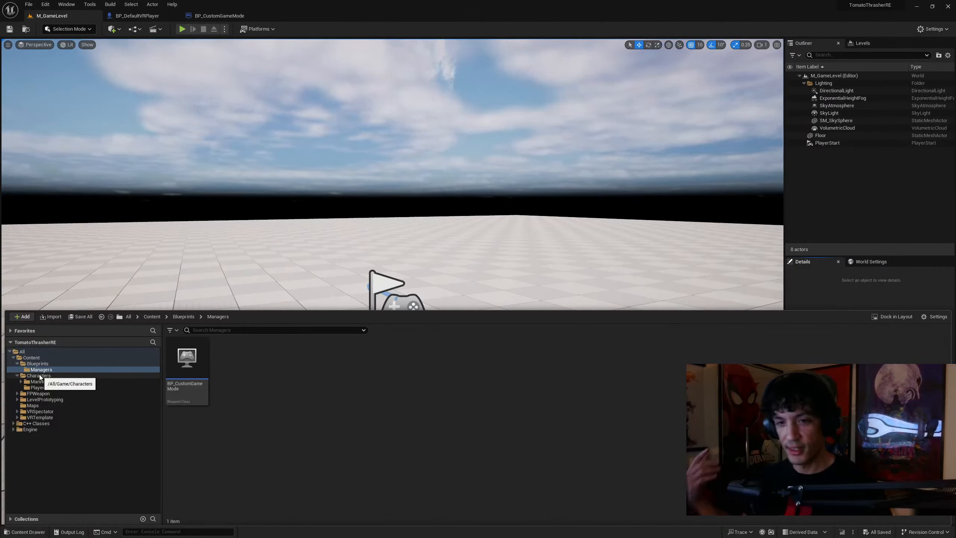
{"action": "left_click", "coordinate": [64, 469]}
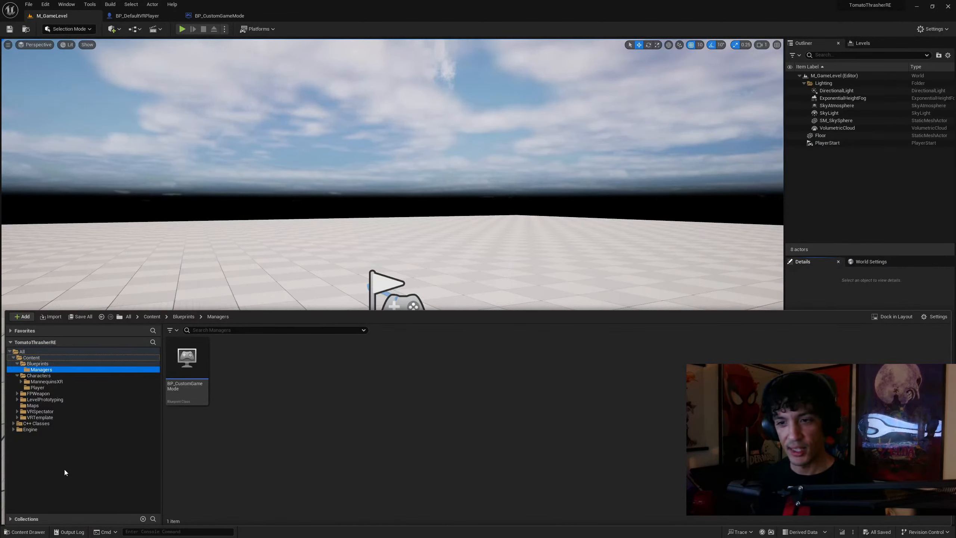
{"action": "left_click", "coordinate": [42, 358]}
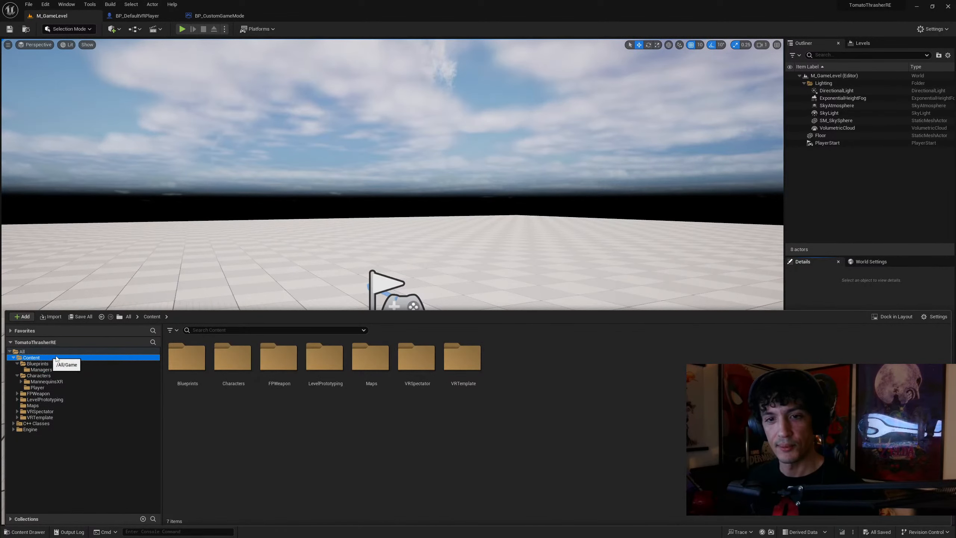
{"action": "right_click", "coordinate": [284, 417]}
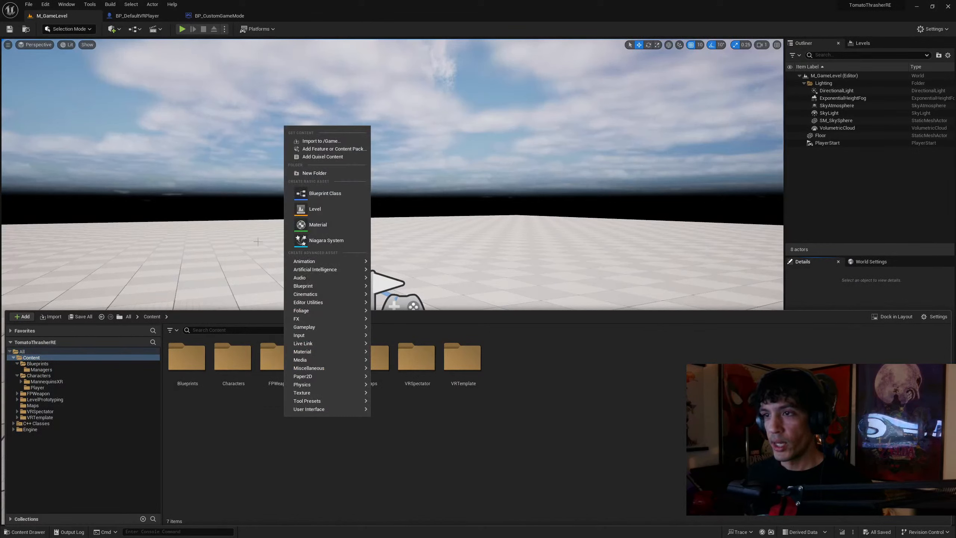
{"action": "left_click", "coordinate": [327, 174]}
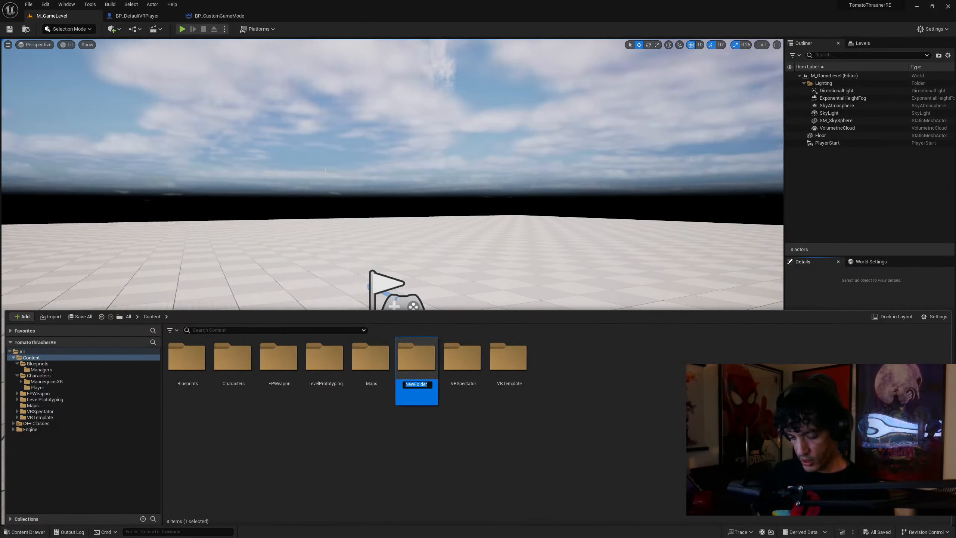
{"action": "key", "text": "Return"}
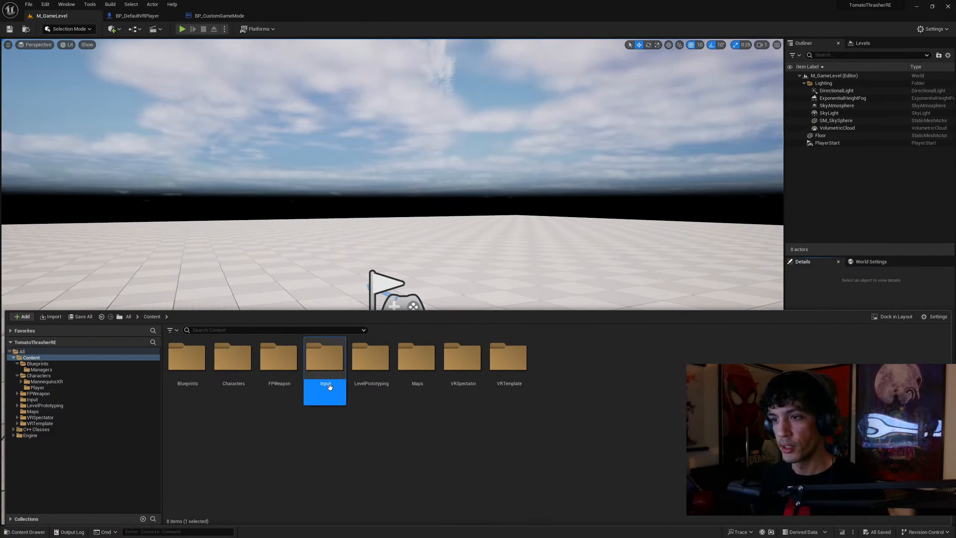
{"action": "double_click", "coordinate": [328, 362]}
Examine the mapping contexts and input actions in VRTemplate's Input folder and check the contents of the Content folder's own Input folder
{"action": "double_click", "coordinate": [45, 424]}
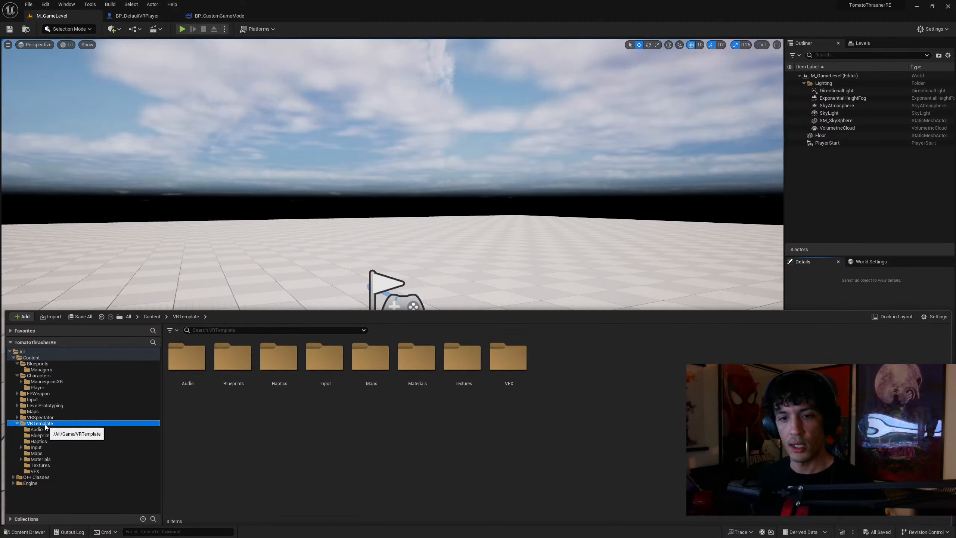
{"action": "double_click", "coordinate": [322, 353]}
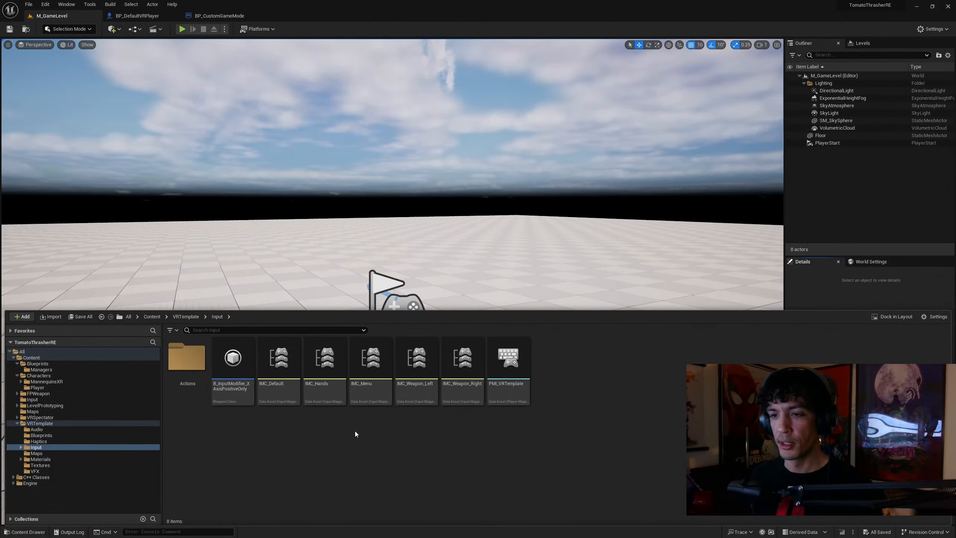
{"action": "double_click", "coordinate": [183, 354]}
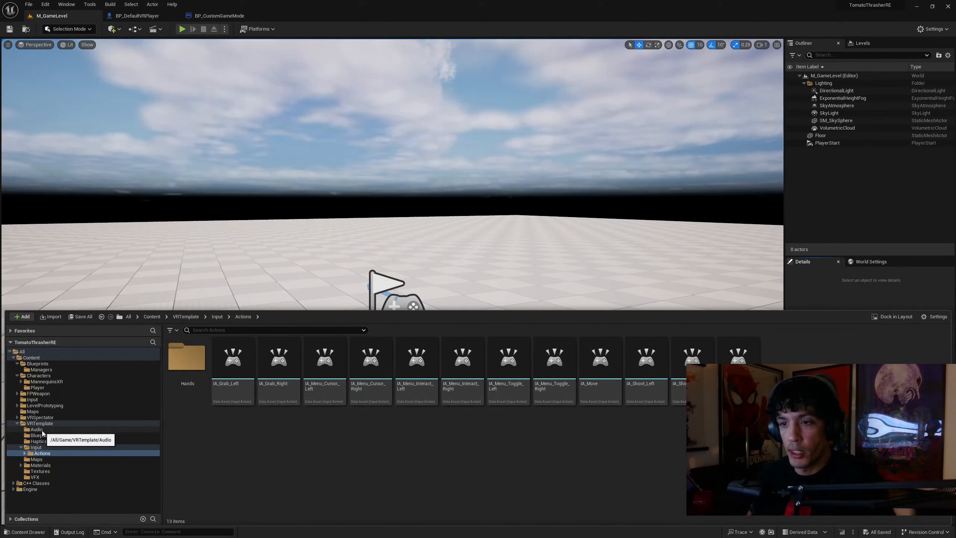
{"action": "left_click", "coordinate": [218, 316]}
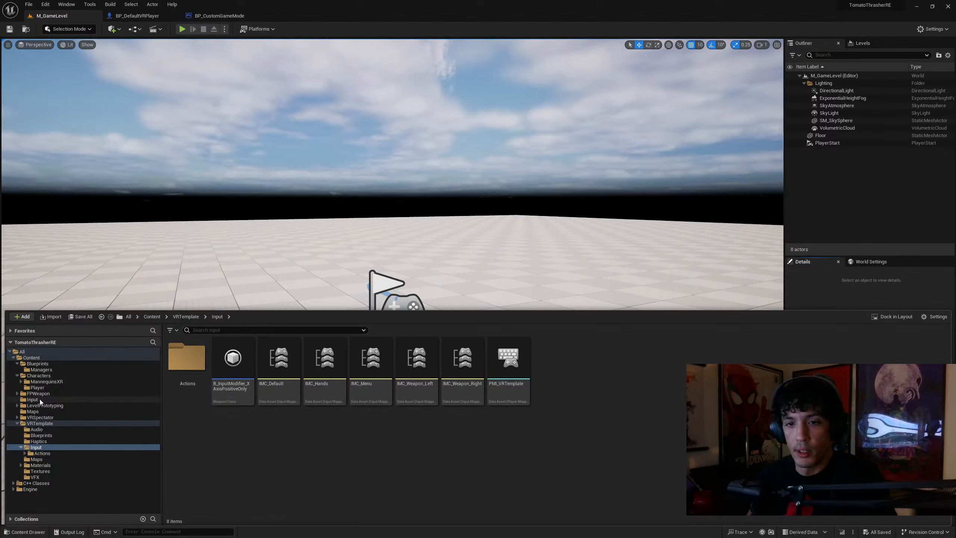
{"action": "left_click", "coordinate": [34, 400]}
{"action": "left_click", "coordinate": [158, 318]}
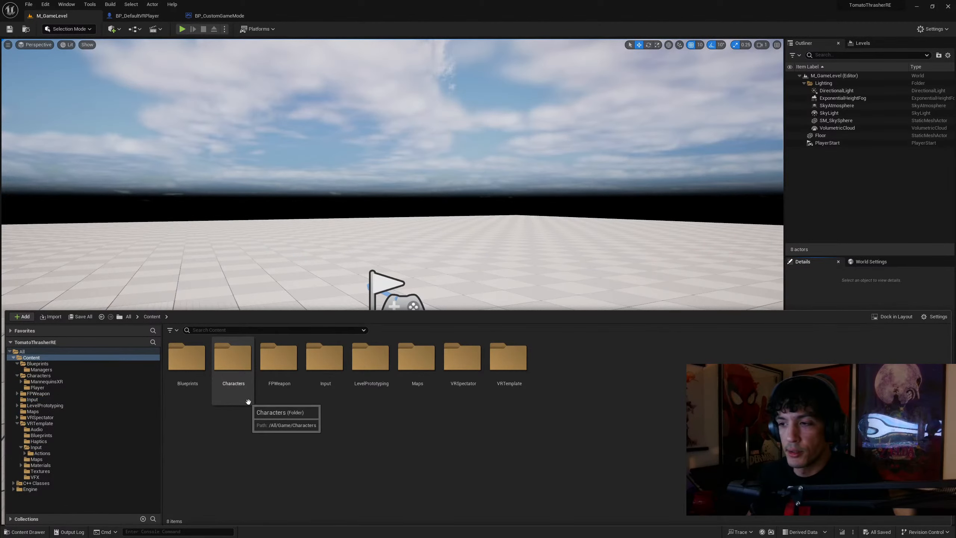
{"action": "left_click", "coordinate": [322, 374]}
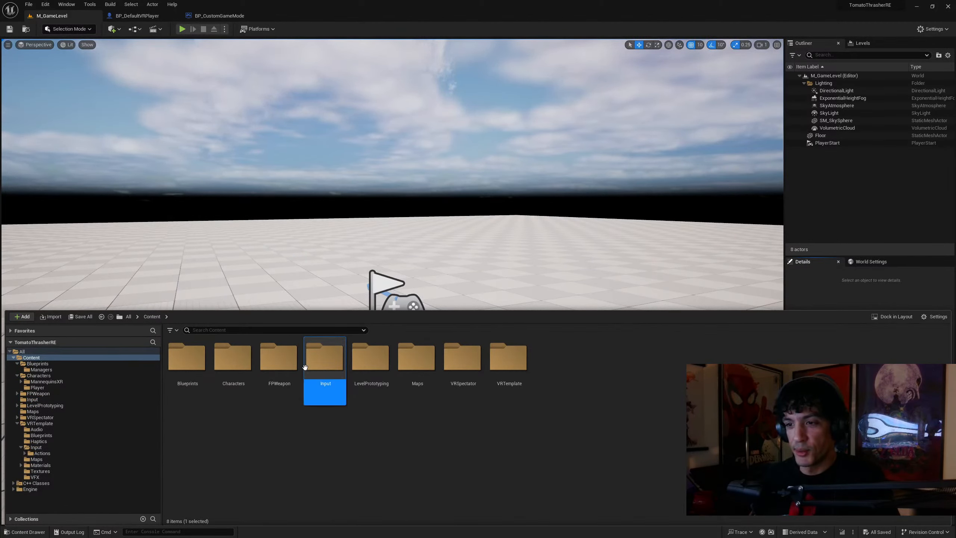
{"action": "double_click", "coordinate": [309, 365]}
{"action": "left_click", "coordinate": [158, 316]}
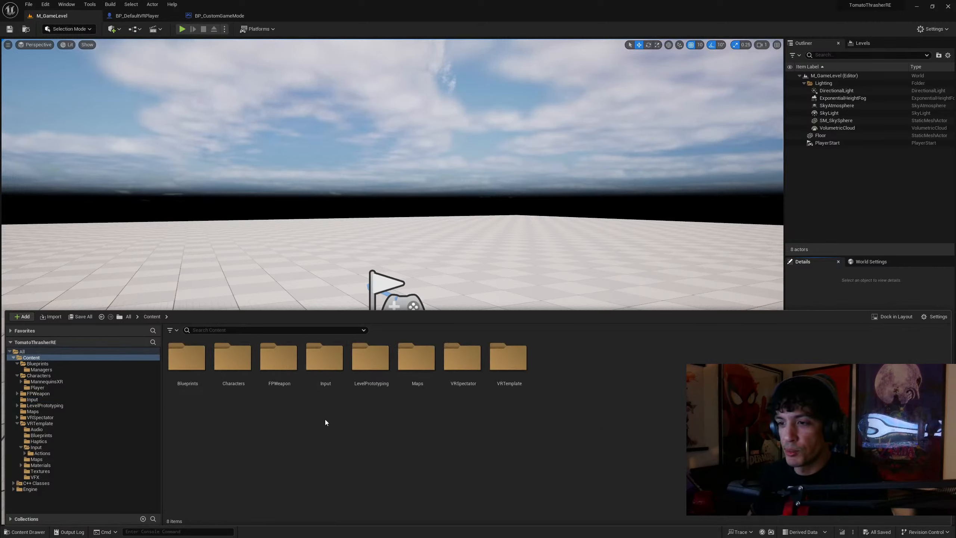
Delete the new Input folder from the Content folder and save the current level
{"action": "left_click", "coordinate": [327, 369]}
{"action": "key", "text": "Delete"}
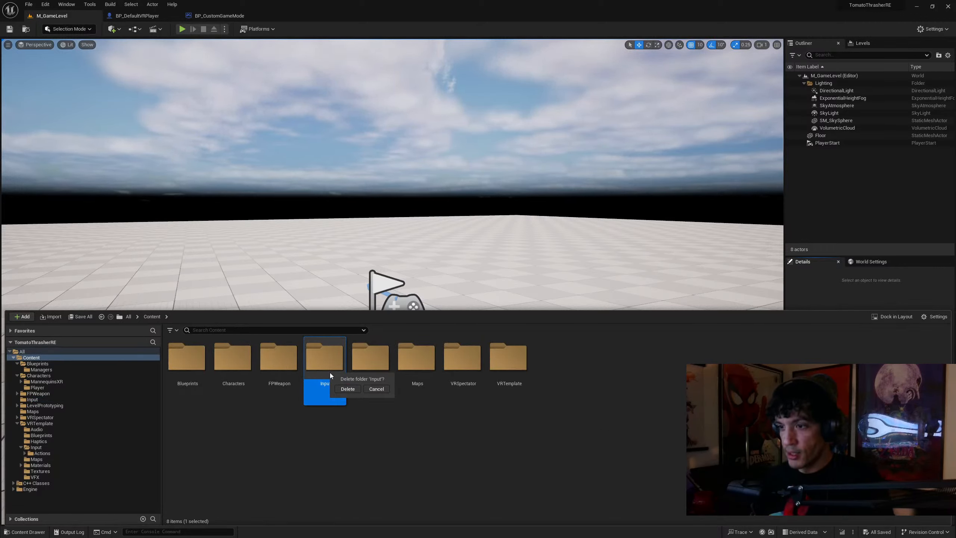
{"action": "left_click", "coordinate": [339, 389]}
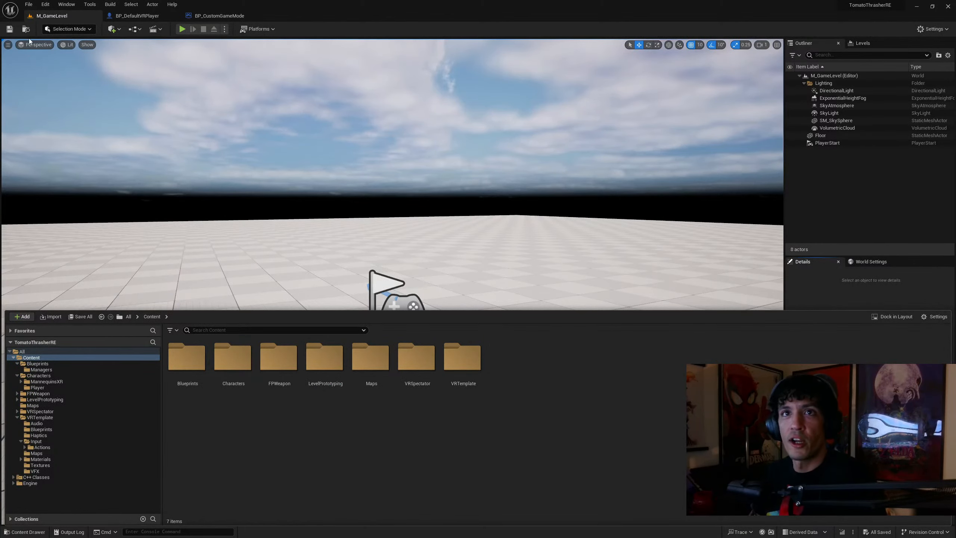
{"action": "left_click", "coordinate": [10, 29]}
Open BP_DefaultVRPlayer from the Characters/Player folder and filter the root actor's details by "input"
{"action": "left_click", "coordinate": [25, 531]}
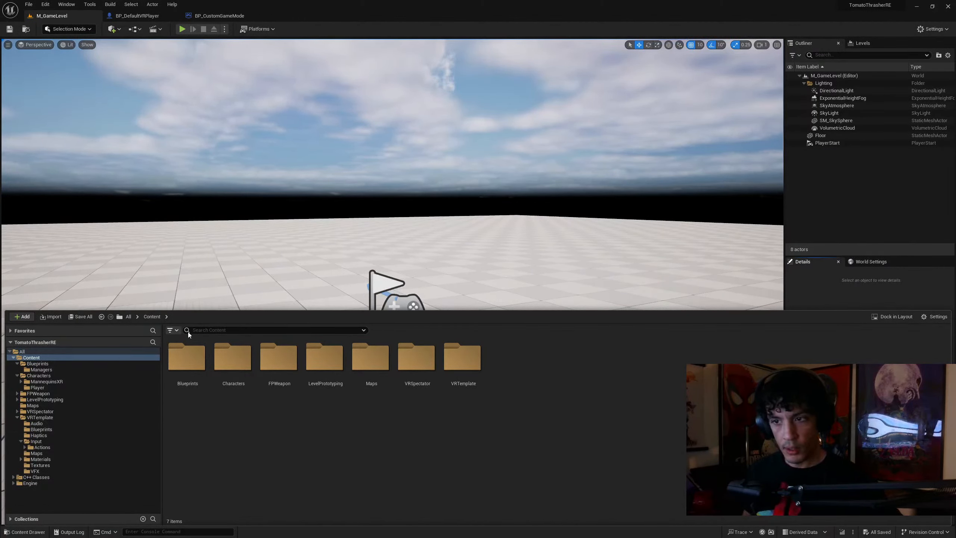
{"action": "left_click", "coordinate": [42, 387]}
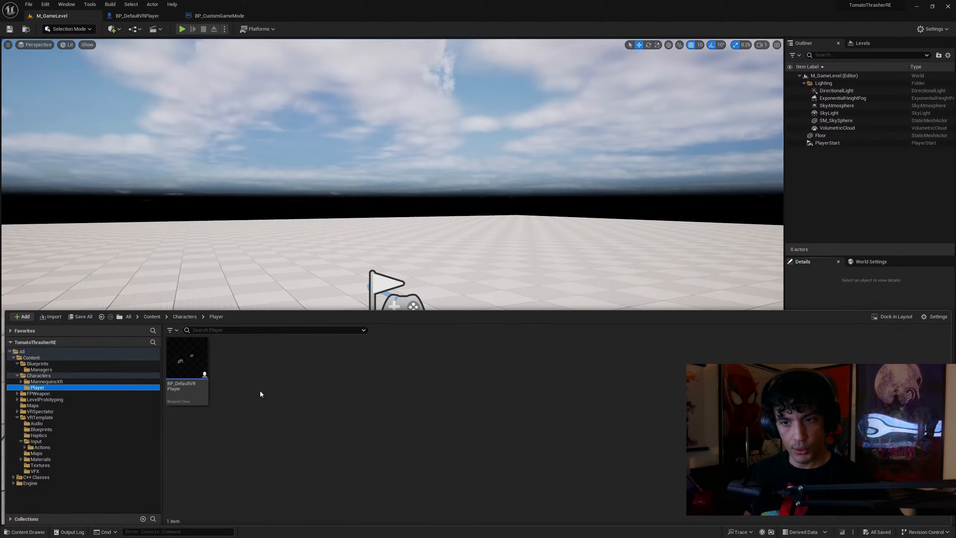
{"action": "left_click", "coordinate": [198, 362]}
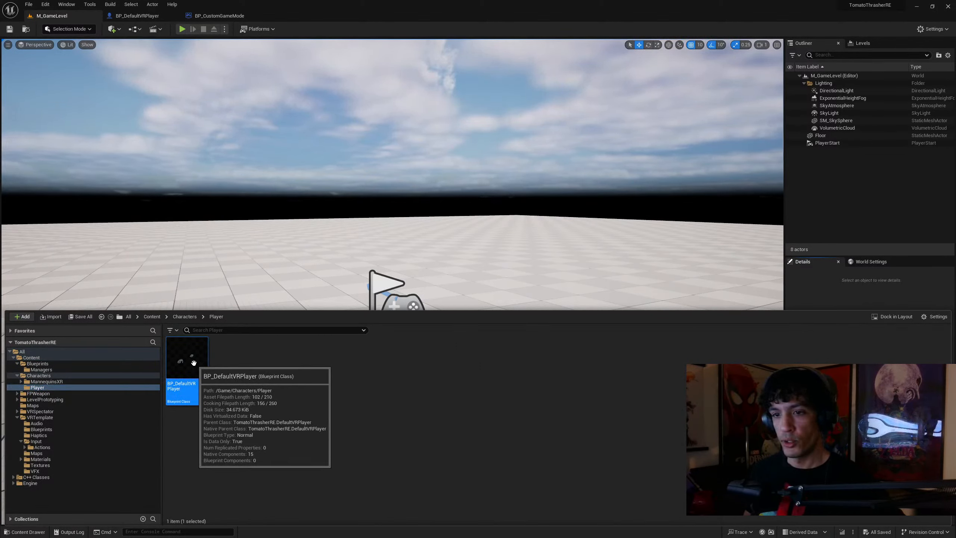
{"action": "double_click", "coordinate": [194, 350]}
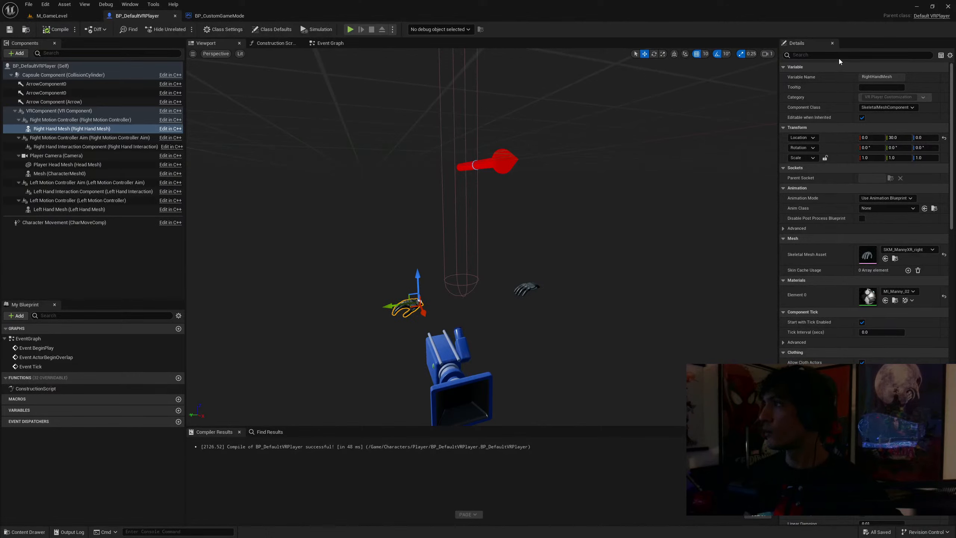
{"action": "type", "text": "l"}
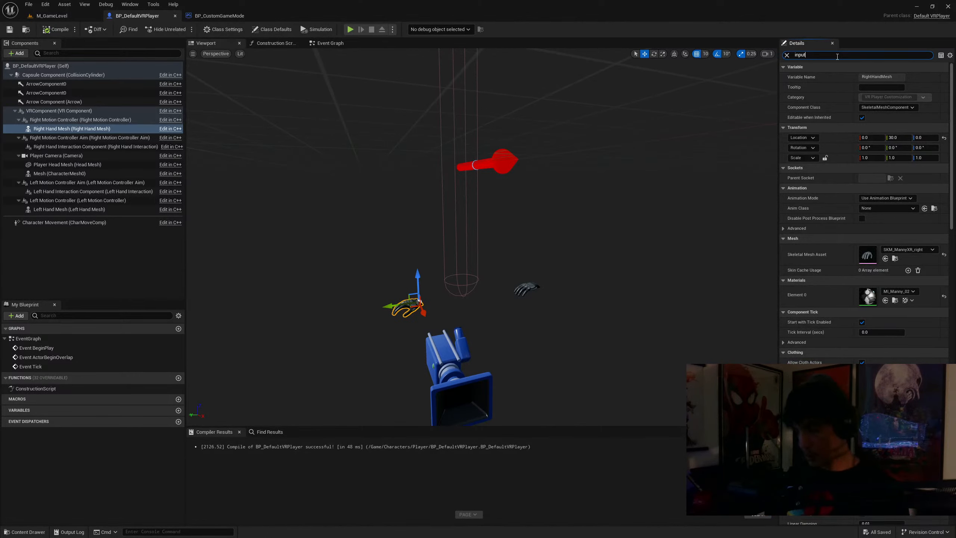
{"action": "type", "text": "nput"}
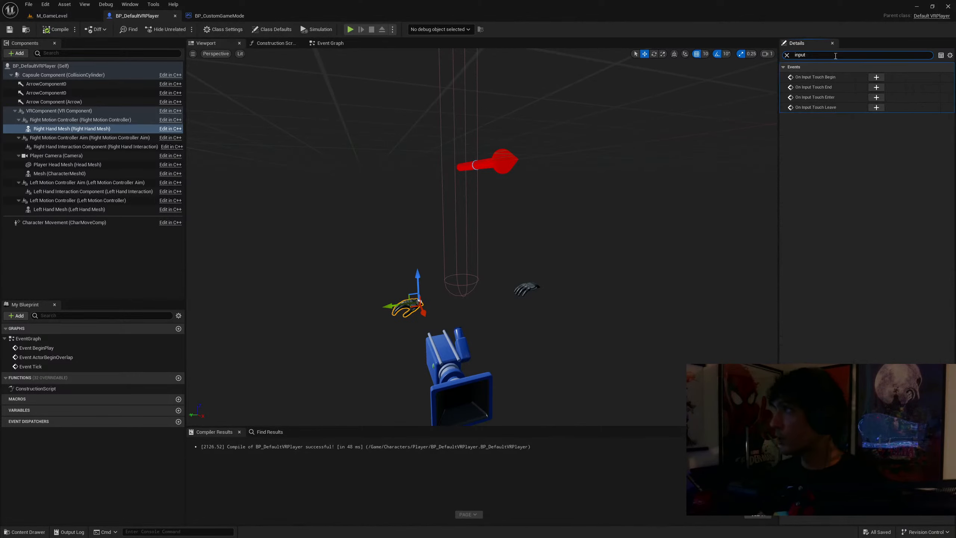
{"action": "left_click", "coordinate": [45, 66]}
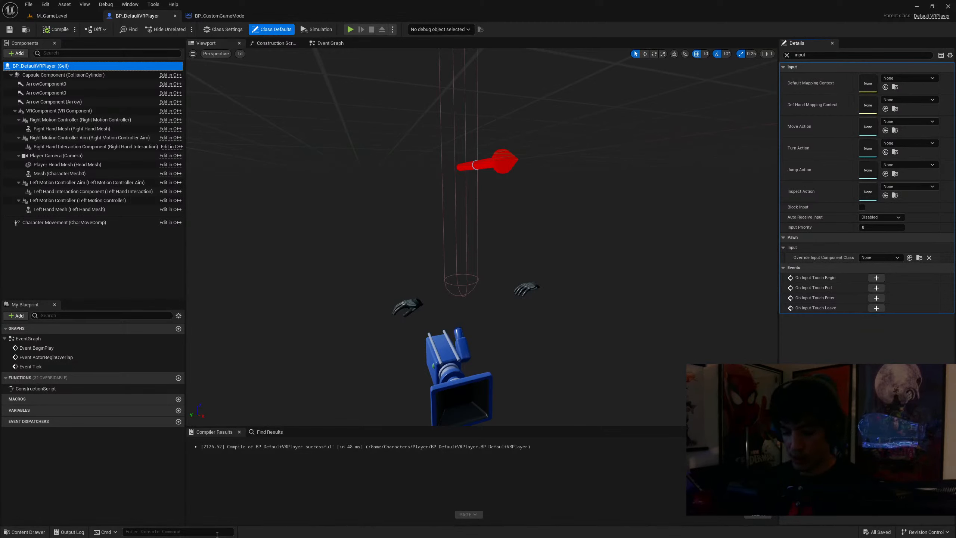
{"action": "key", "text": "alt+Tab"}
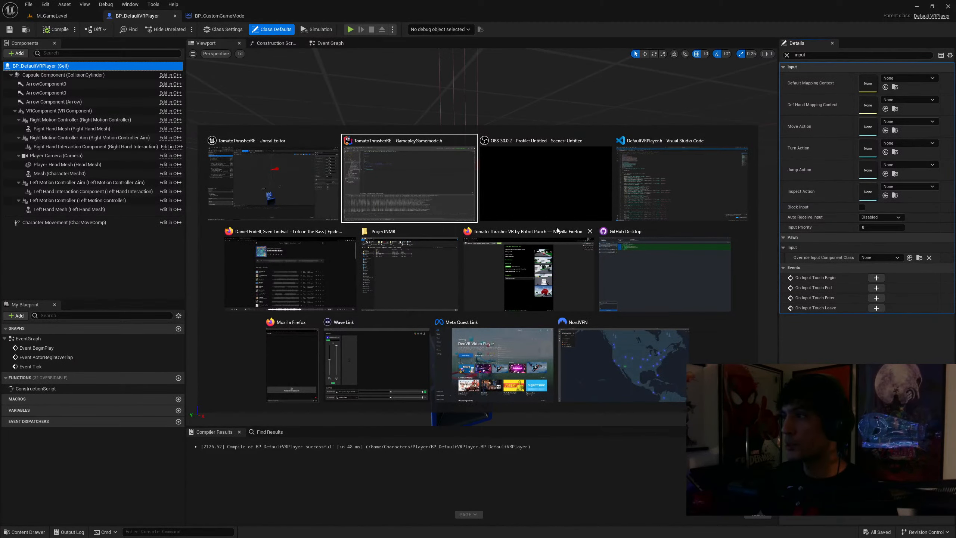
{"action": "left_click", "coordinate": [329, 191]}
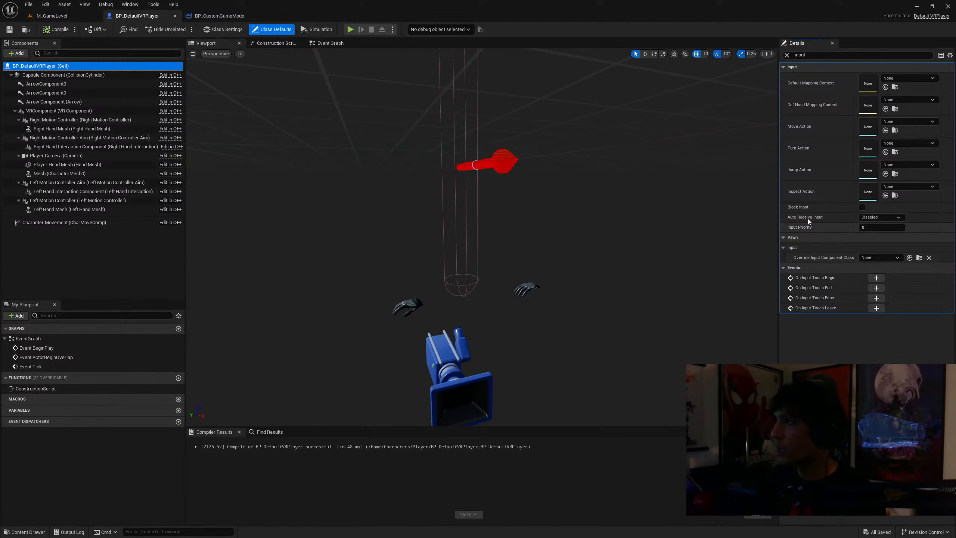
Assign IMC_Default as the player's Default Mapping Context and IMC_Hands as its Def Hand Mapping Context
{"action": "left_click", "coordinate": [891, 79]}
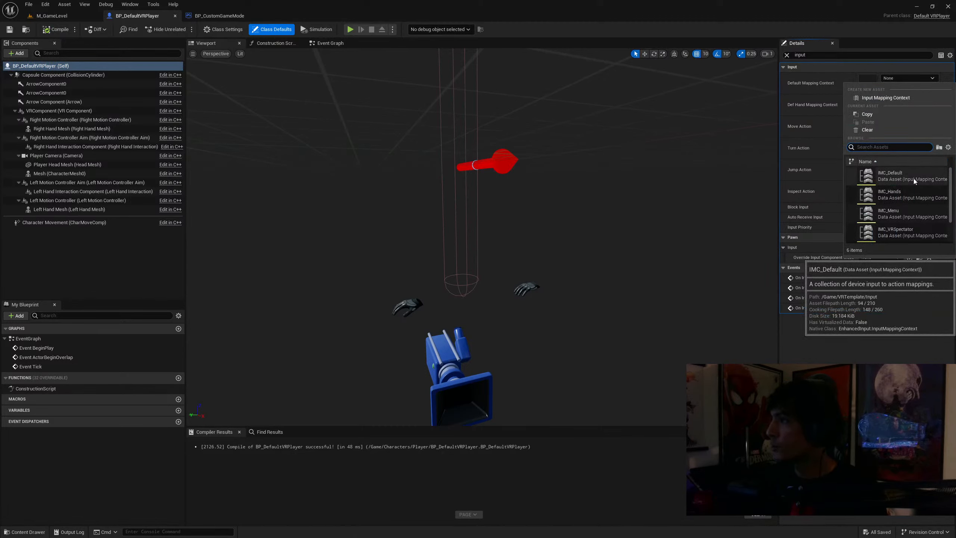
{"action": "left_click", "coordinate": [899, 176]}
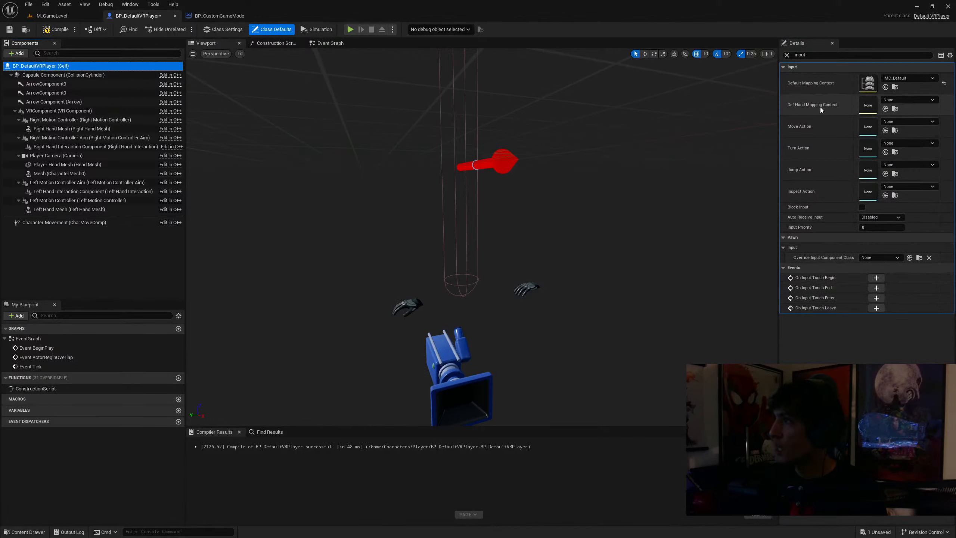
{"action": "left_click", "coordinate": [895, 101]}
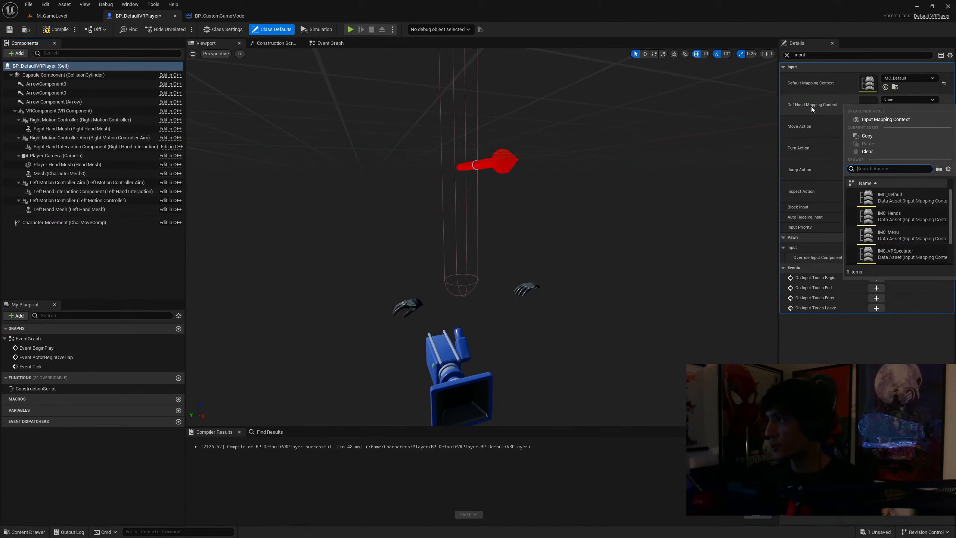
{"action": "left_click", "coordinate": [892, 216]}
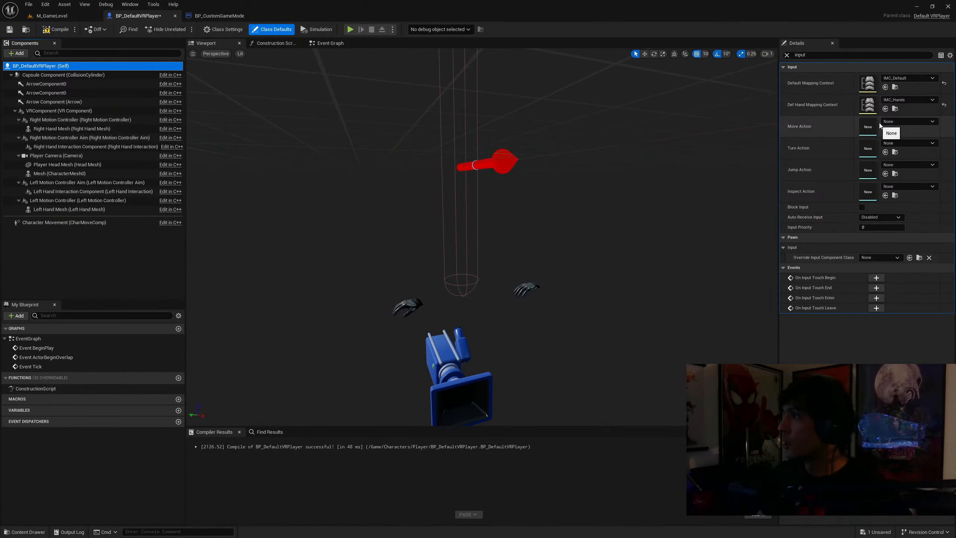
Browse the available input actions for one to assign to the player's Move Action
{"action": "left_click", "coordinate": [904, 123]}
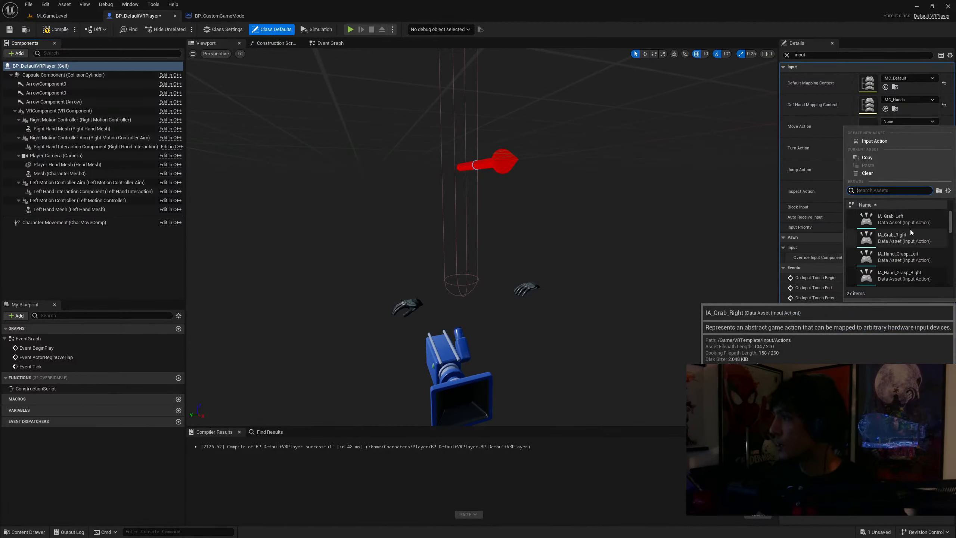
{"action": "scroll", "coordinate": [919, 224], "scroll_direction": "down", "scroll_amount": 3}
{"action": "scroll", "coordinate": [918, 224], "scroll_direction": "down", "scroll_amount": 5}
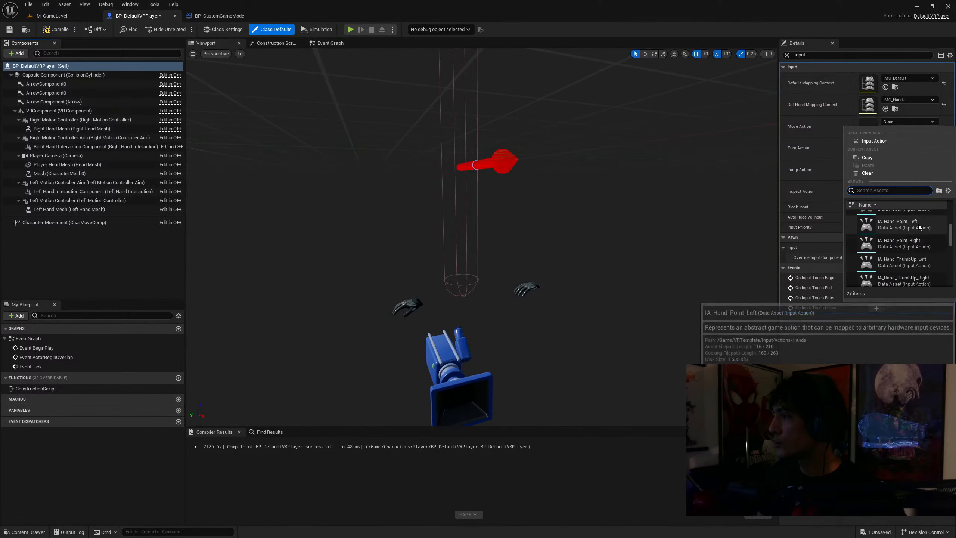
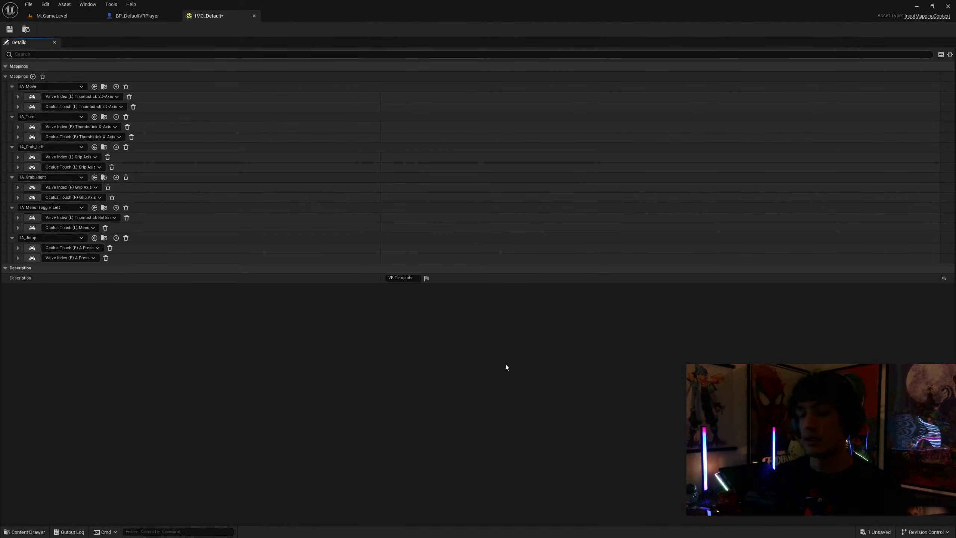
Save the IMC_Default mapping context and keep it open for editing
{"action": "left_click", "coordinate": [9, 30]}
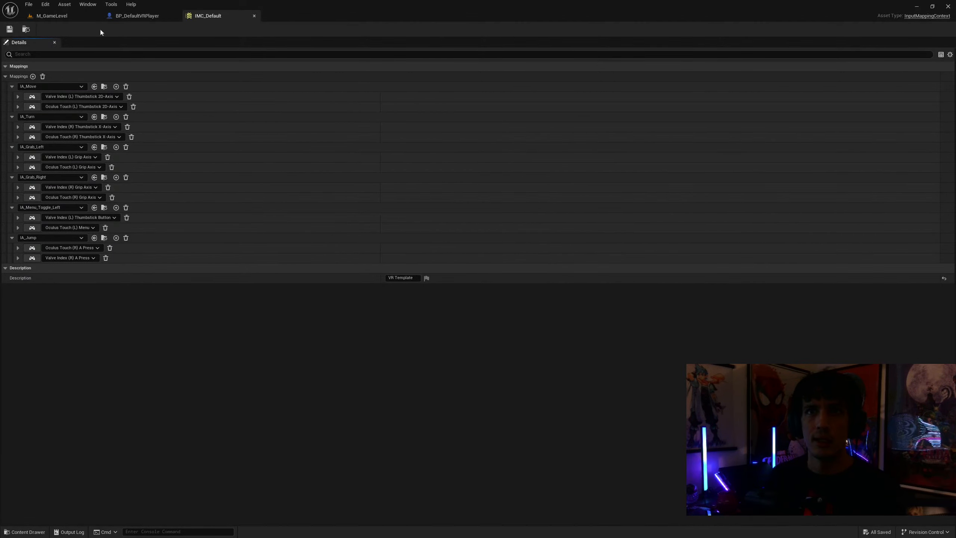
{"action": "left_click", "coordinate": [123, 16]}
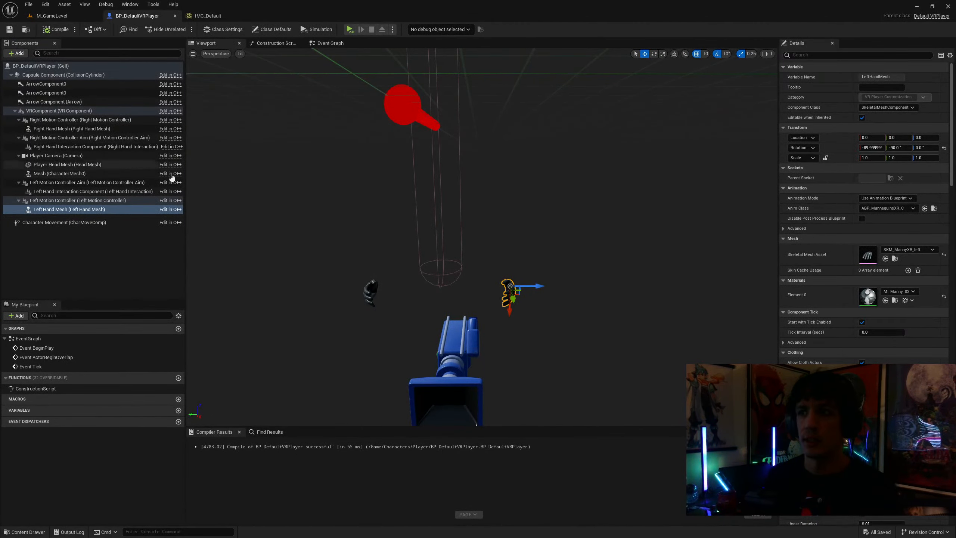
{"action": "left_click", "coordinate": [52, 15]}
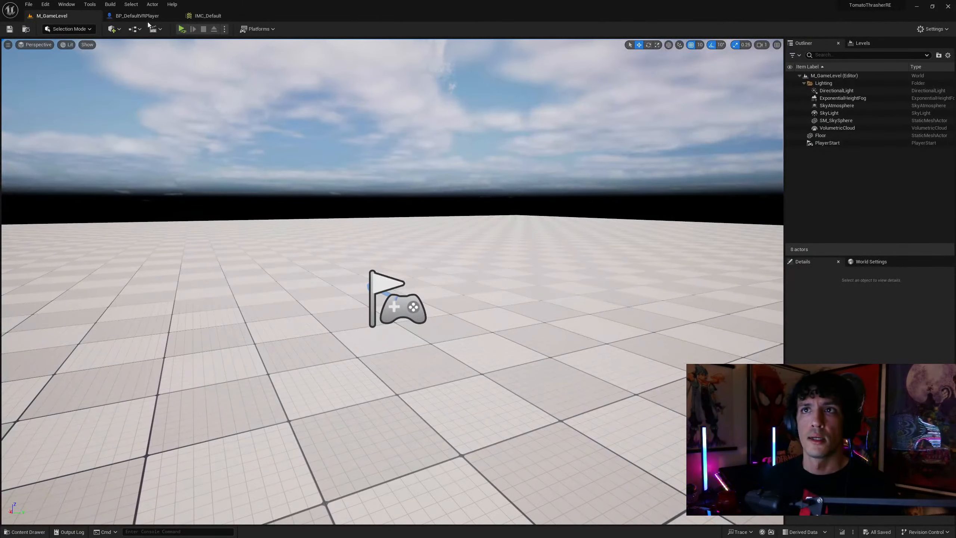
{"action": "left_click", "coordinate": [211, 16]}
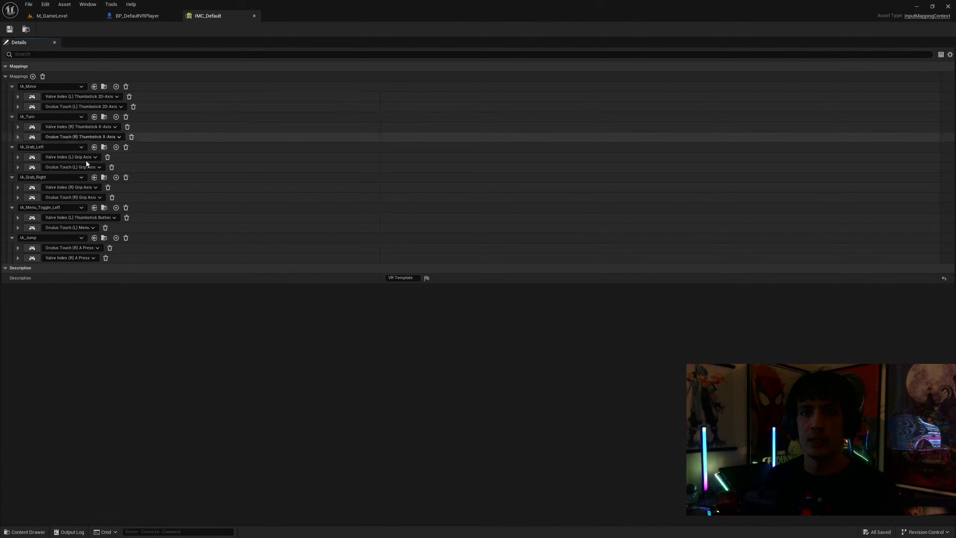
Add a Pressed trigger to the Oculus Touch (R) A Press mapping of IA_Jump in IMC_Default
{"action": "left_click", "coordinate": [18, 259]}
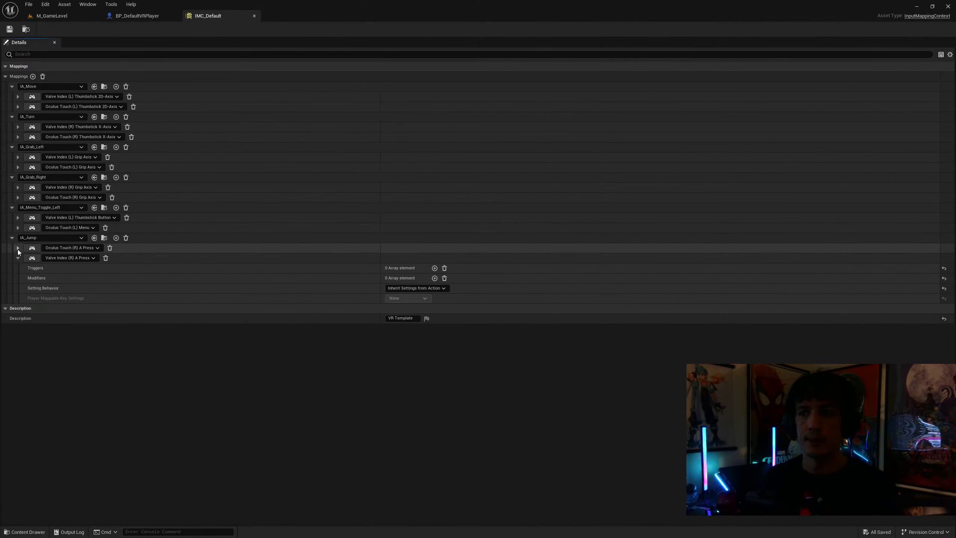
{"action": "left_click", "coordinate": [18, 249]}
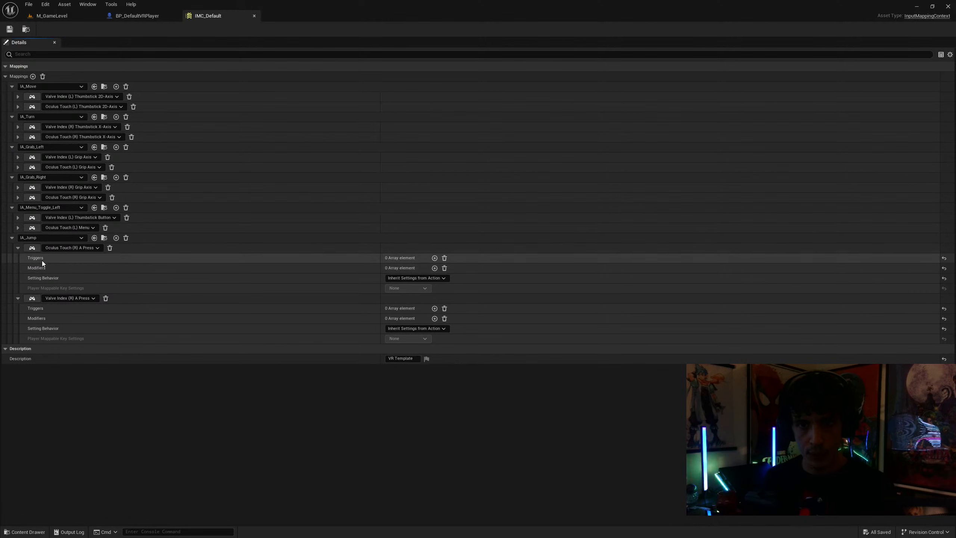
{"action": "left_click", "coordinate": [435, 258]}
{"action": "left_click", "coordinate": [434, 269]}
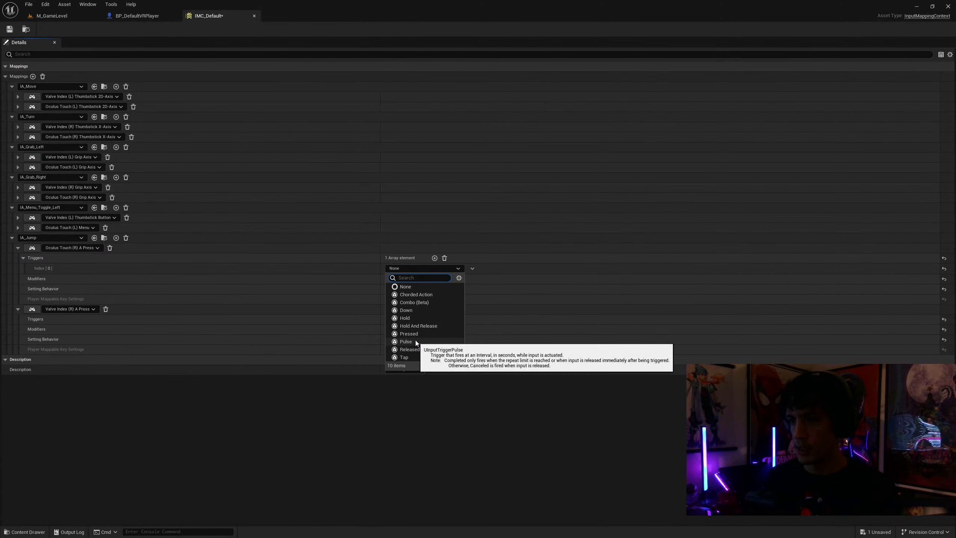
{"action": "left_click", "coordinate": [418, 334]}
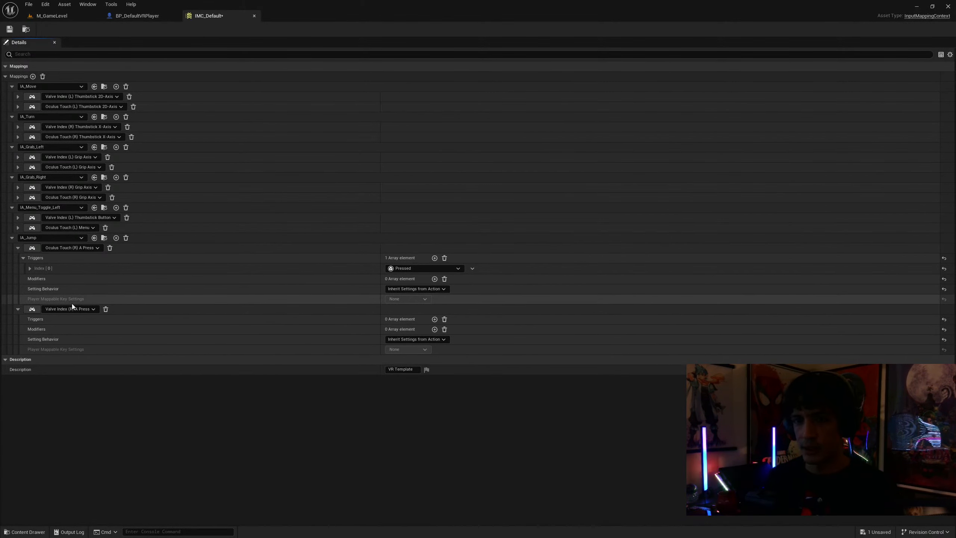
Add a Pressed trigger to IA_Jump's Valve Index (R) A Press mapping and save IMC_Default
{"action": "left_click", "coordinate": [435, 319]}
{"action": "left_click", "coordinate": [428, 330]}
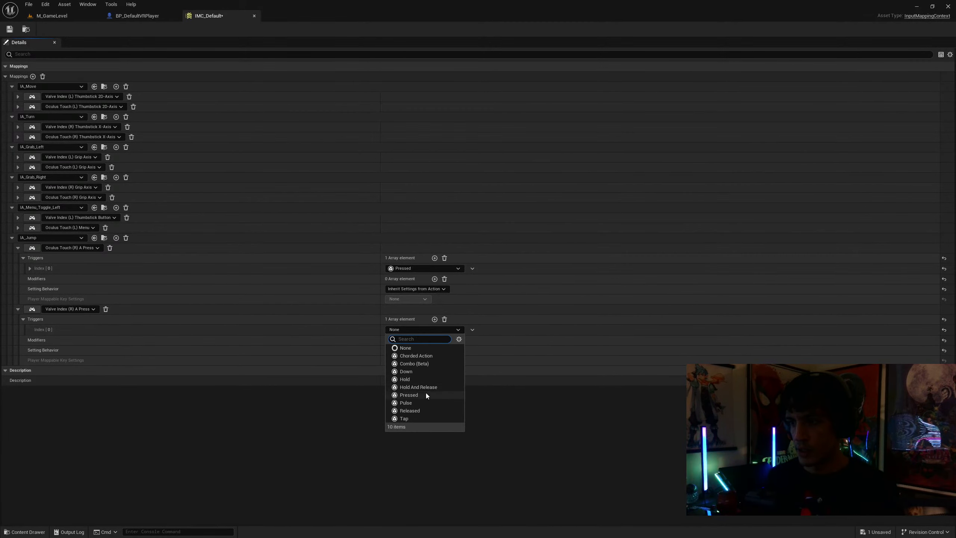
{"action": "left_click", "coordinate": [409, 395]}
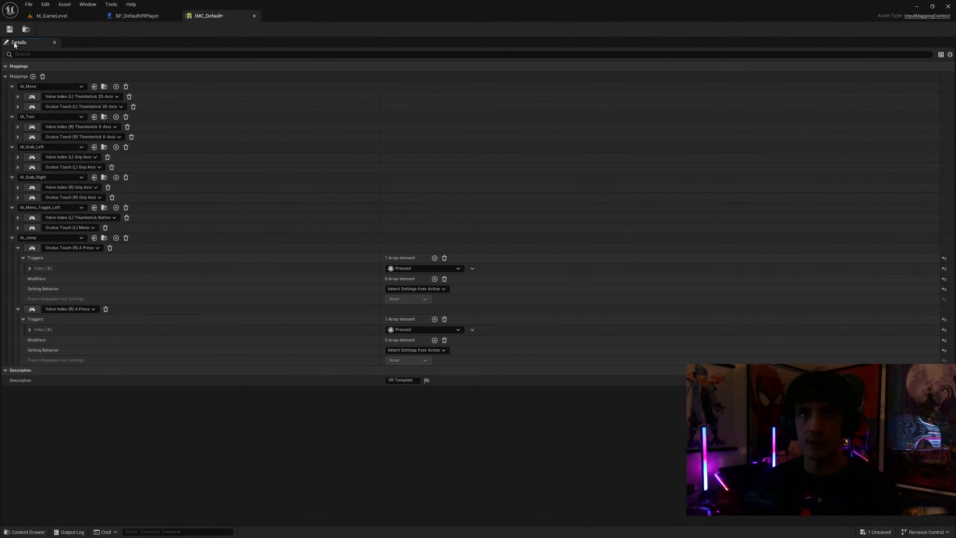
{"action": "left_click", "coordinate": [9, 29]}
Play-test M_GameLevel with the new jump triggers
{"action": "left_click", "coordinate": [49, 14]}
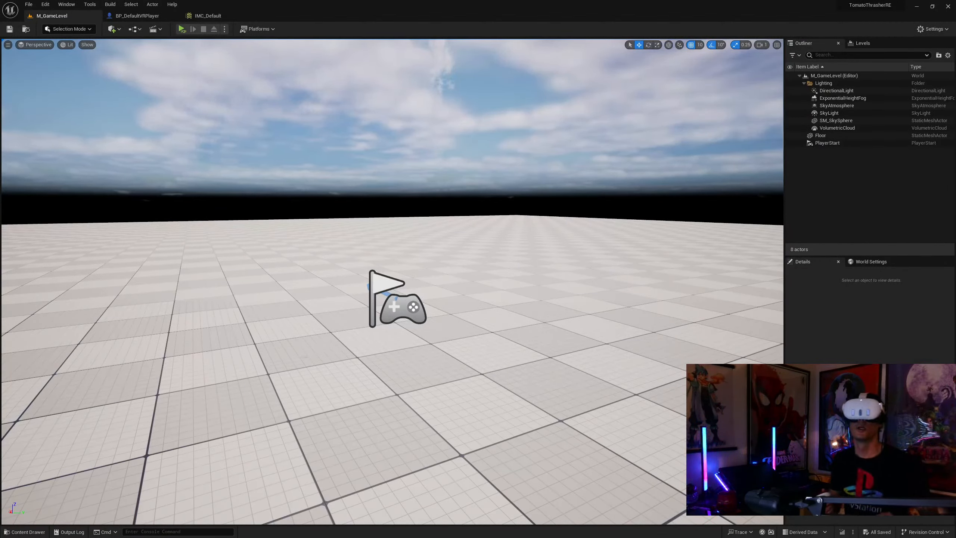
{"action": "left_click", "coordinate": [182, 29]}
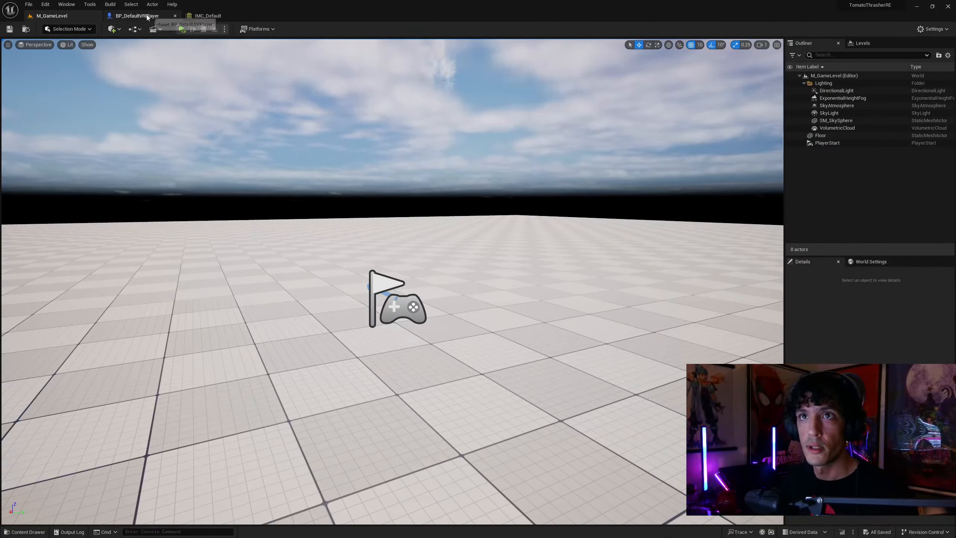
Add a Down trigger to IA_Move's Valve Index (L) Thumbstick 2D-Axis mapping in IMC_Default
{"action": "left_click", "coordinate": [198, 16]}
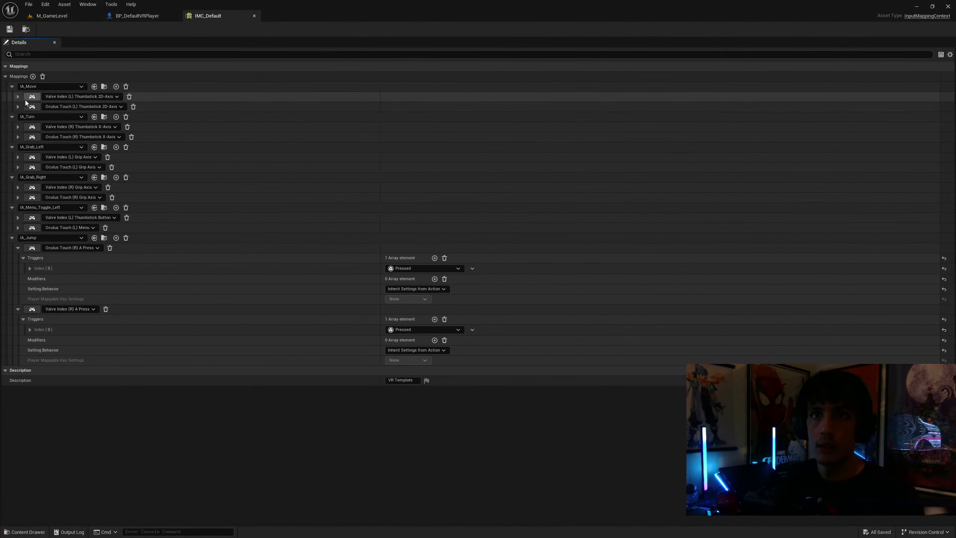
{"action": "left_click", "coordinate": [17, 106]}
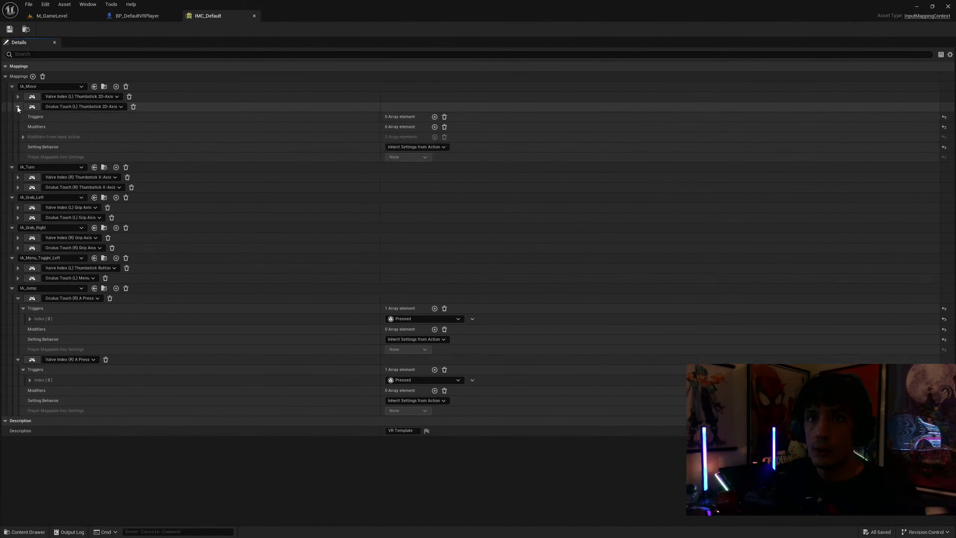
{"action": "left_click", "coordinate": [17, 96]}
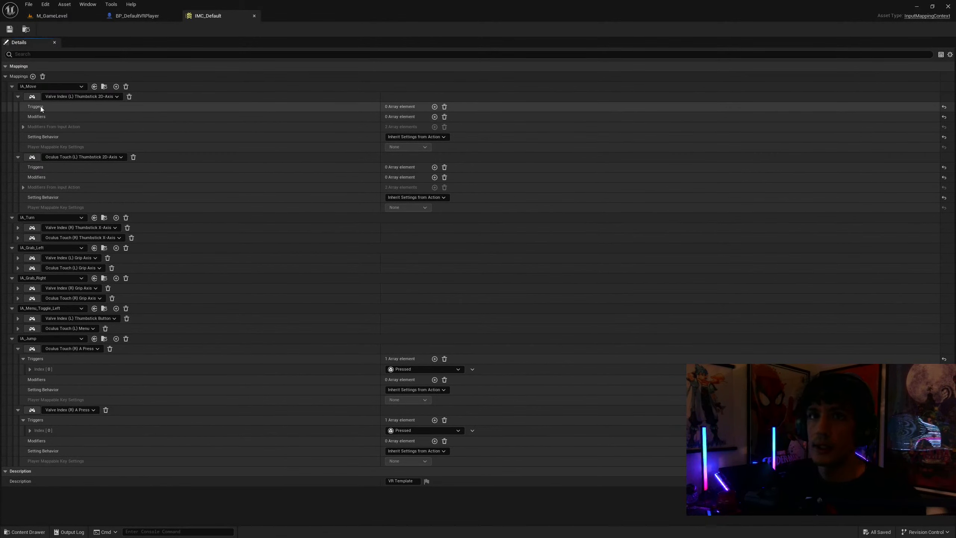
{"action": "left_click", "coordinate": [435, 107]}
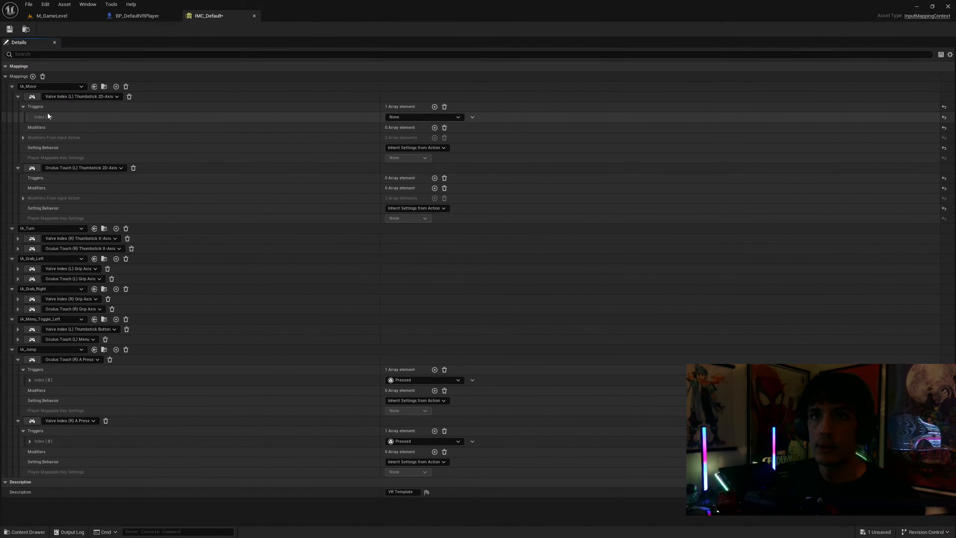
{"action": "left_click", "coordinate": [458, 118]}
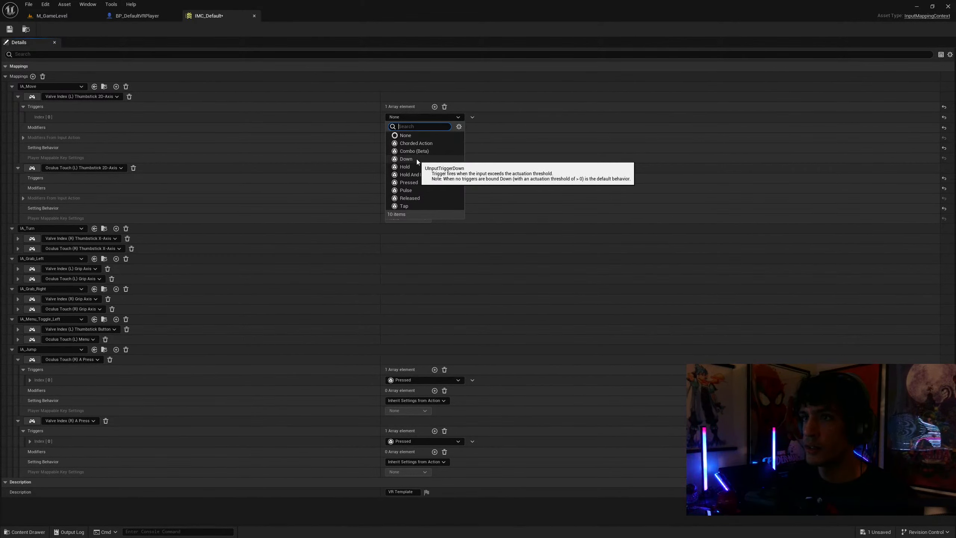
{"action": "left_click", "coordinate": [406, 159]}
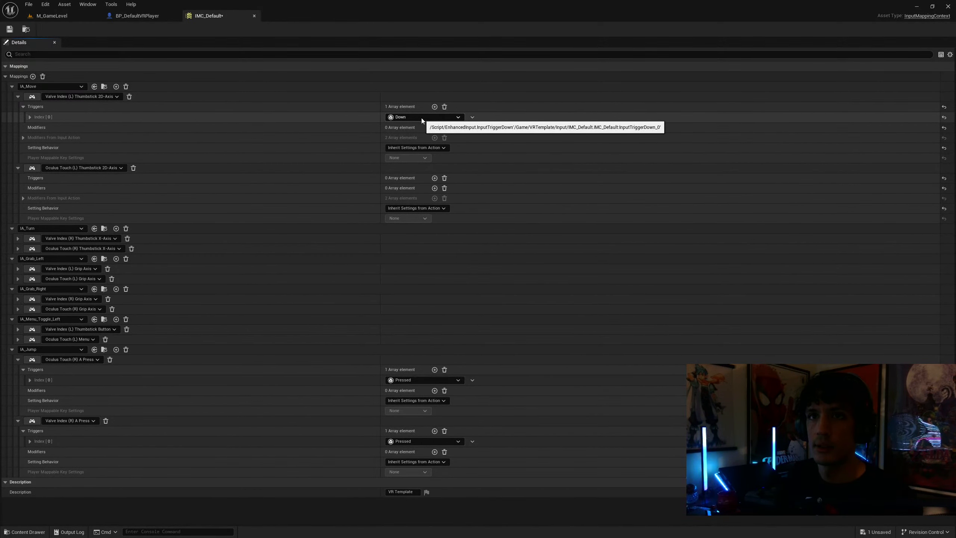
Add a Down trigger to IA_Move's Oculus Touch (L) Thumbstick 2D-Axis mapping and save IMC_Default
{"action": "left_click", "coordinate": [435, 178]}
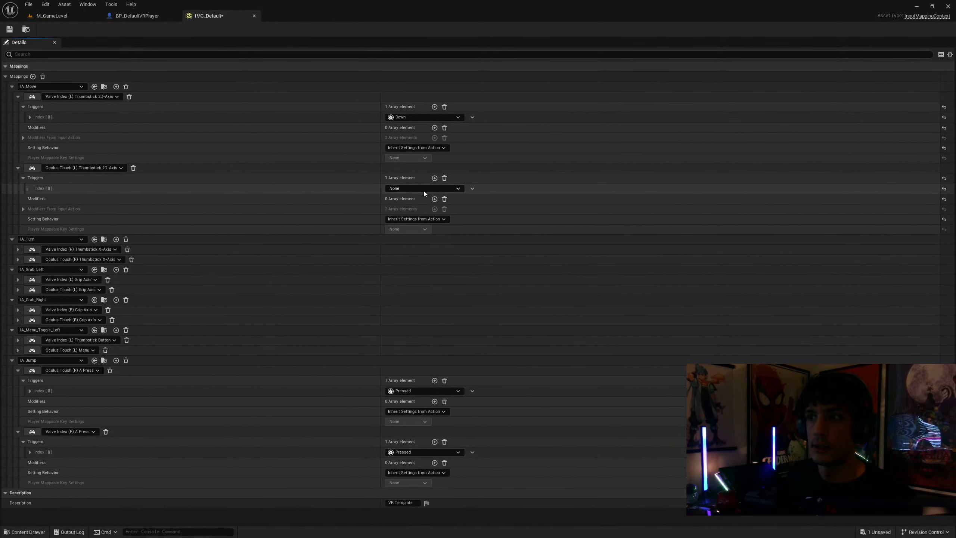
{"action": "left_click", "coordinate": [424, 190]}
{"action": "left_click", "coordinate": [417, 225]}
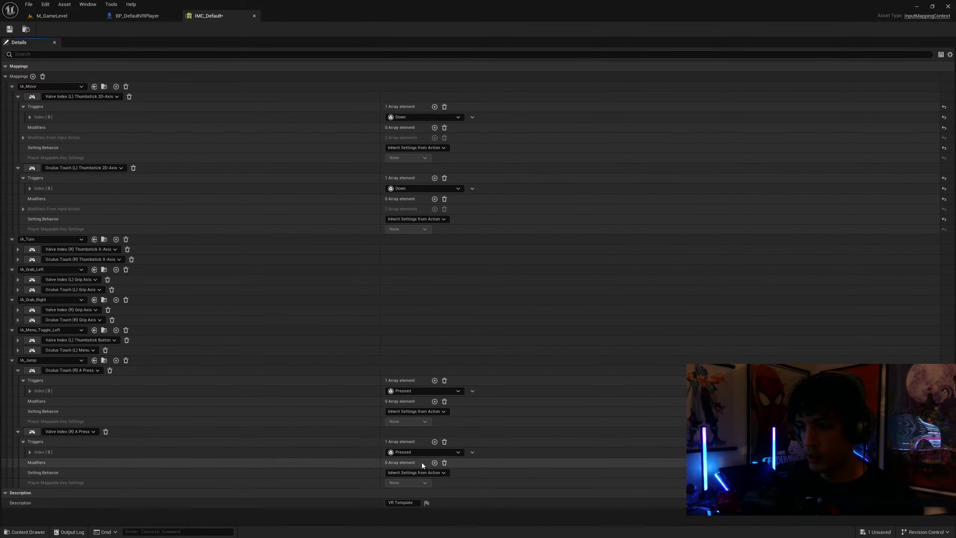
{"action": "left_click", "coordinate": [11, 30]}
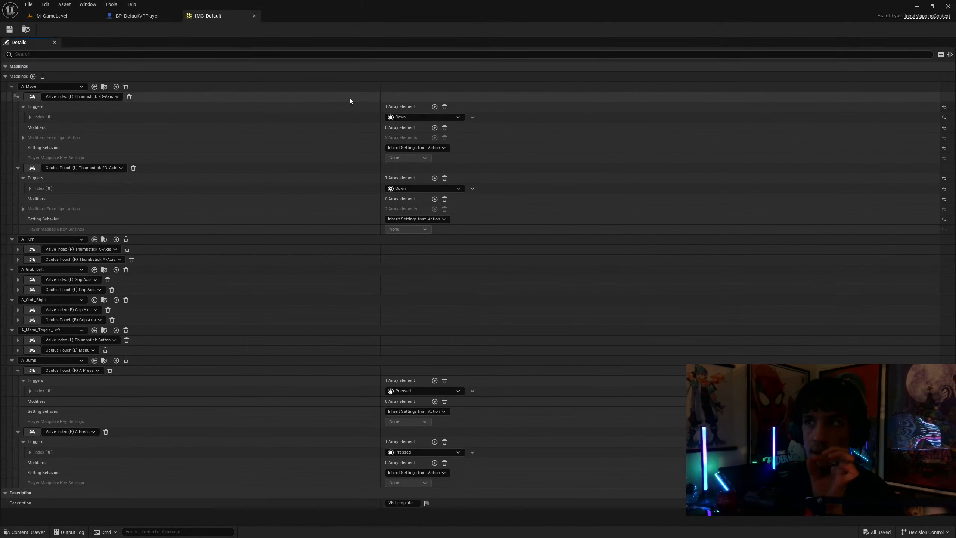
Examine the available trigger types and the Down trigger's settings on IA_Move's Valve Index thumbstick mapping
{"action": "left_click", "coordinate": [457, 118]}
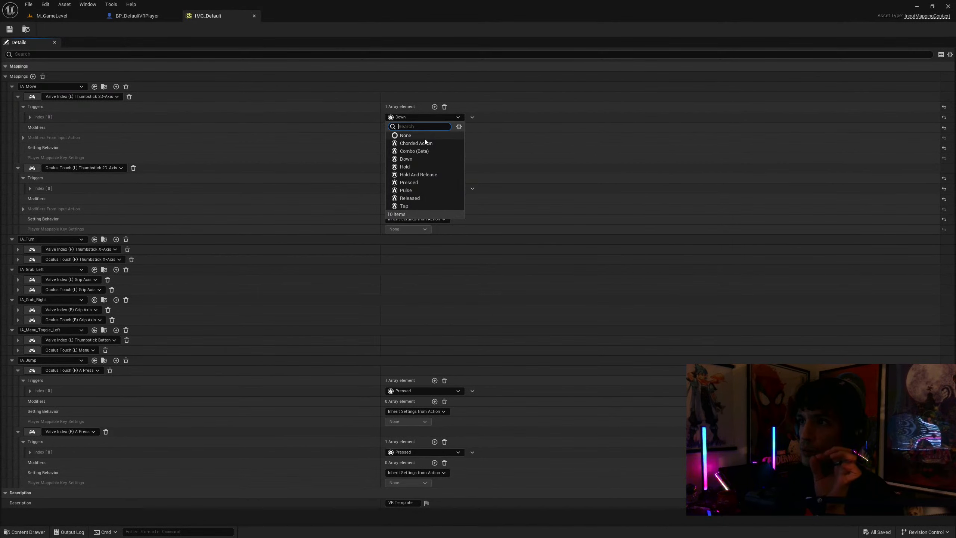
{"action": "left_click", "coordinate": [420, 160]}
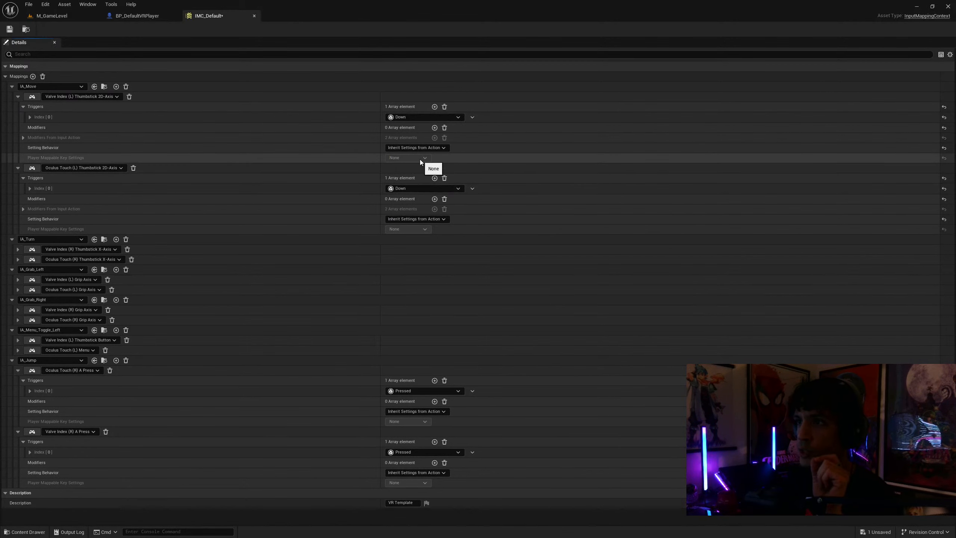
{"action": "left_click", "coordinate": [472, 118]}
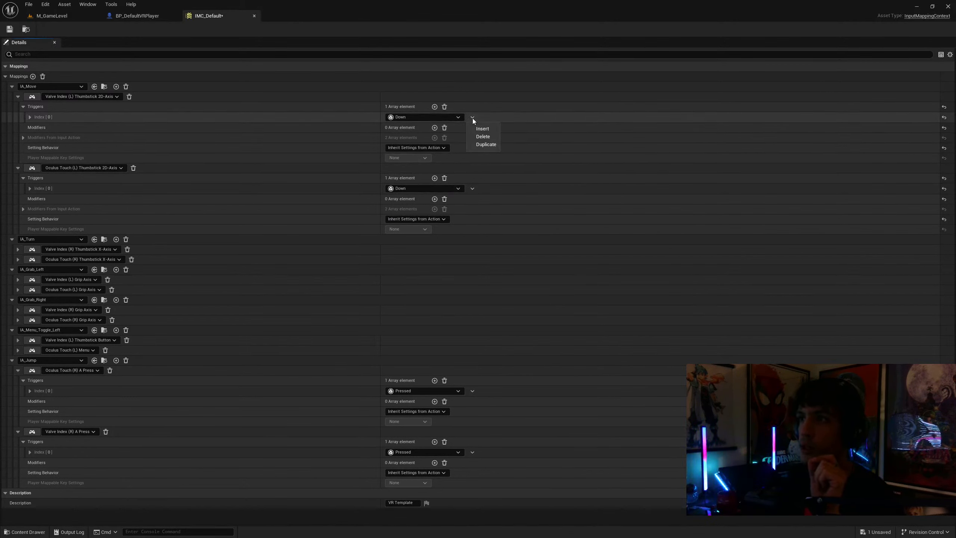
{"action": "left_click", "coordinate": [31, 117]}
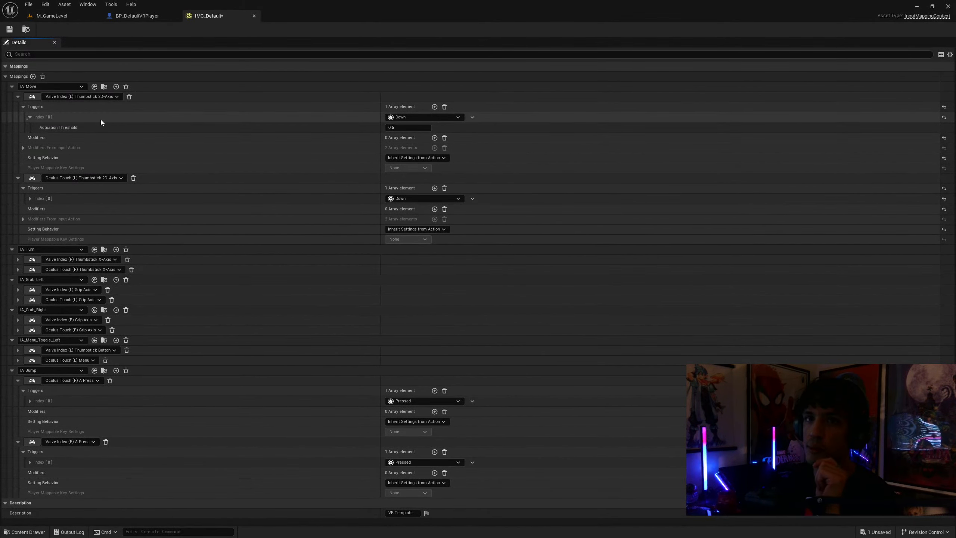
{"action": "left_click", "coordinate": [30, 117]}
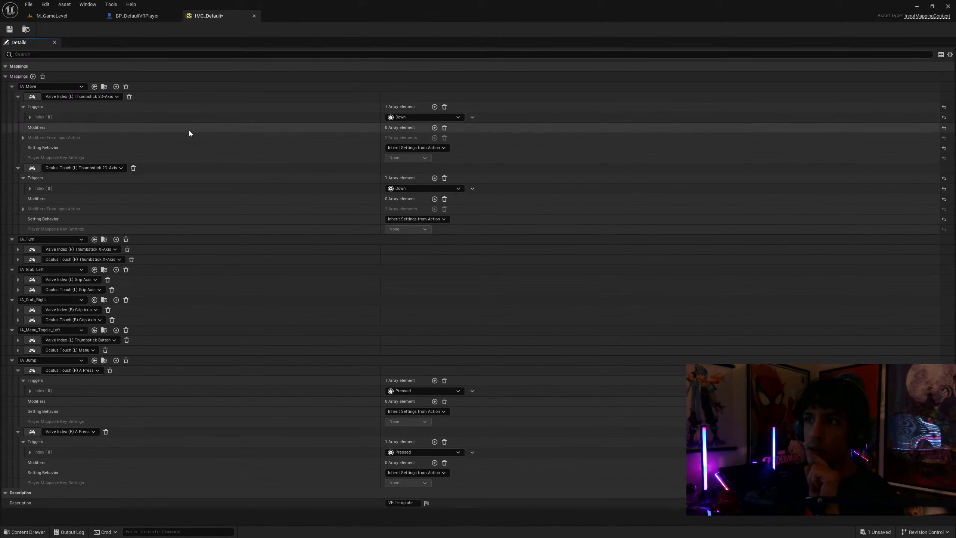
{"action": "left_click", "coordinate": [458, 117]}
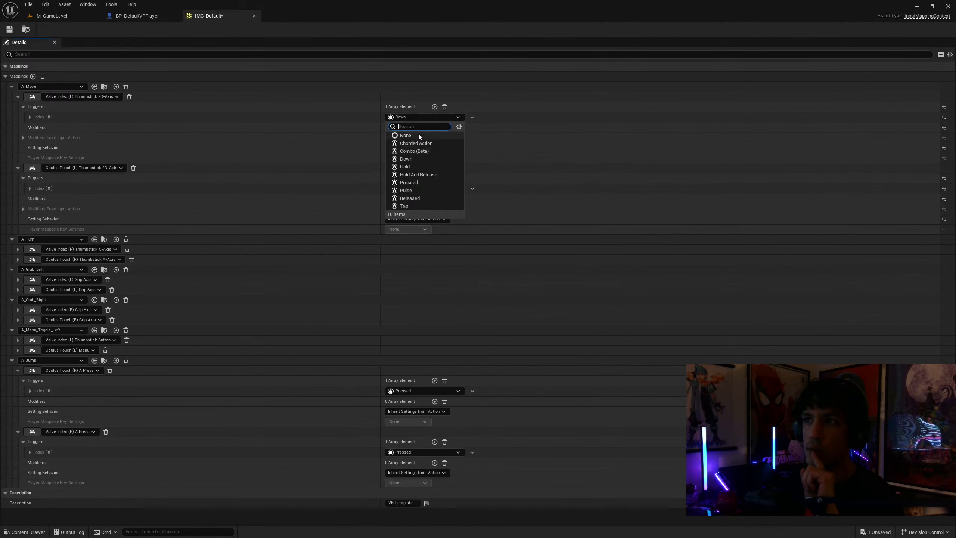
{"action": "left_click", "coordinate": [441, 119]}
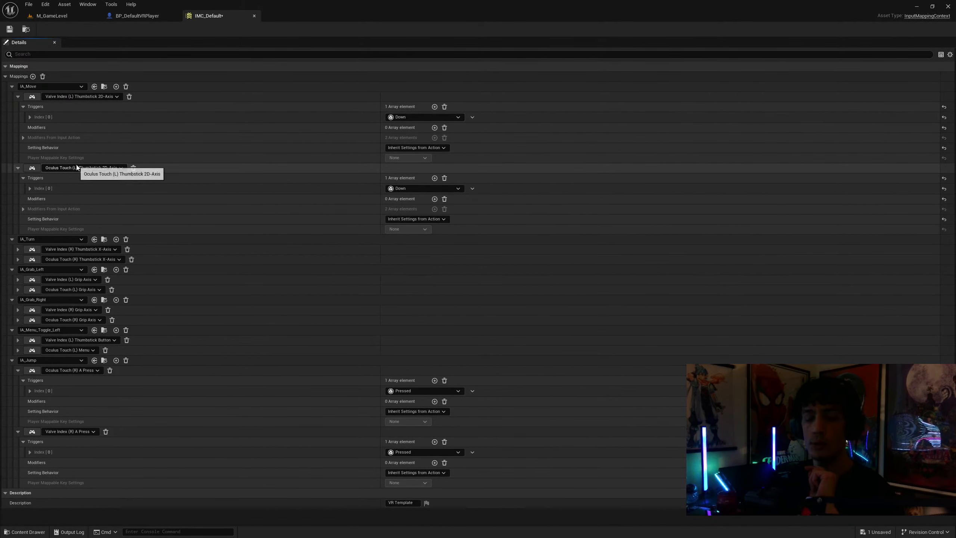
Switch to File Explorer, open ProjectNMB.uproject from the ProjectNMB folder, and save IMC_Default back in the TomatoThrasherRE project
{"action": "key", "text": "super"}
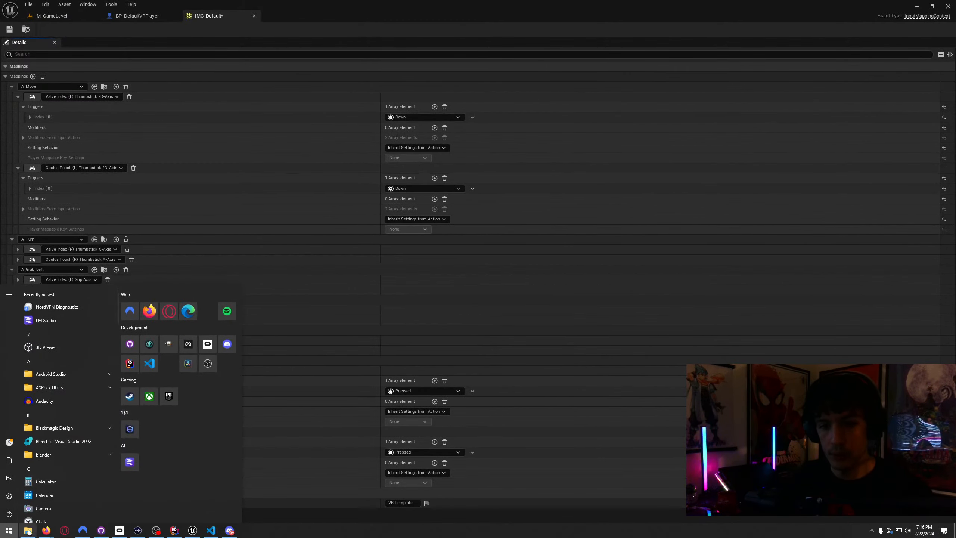
{"action": "mouse_move", "coordinate": [27, 530]}
{"action": "left_click", "coordinate": [25, 513]}
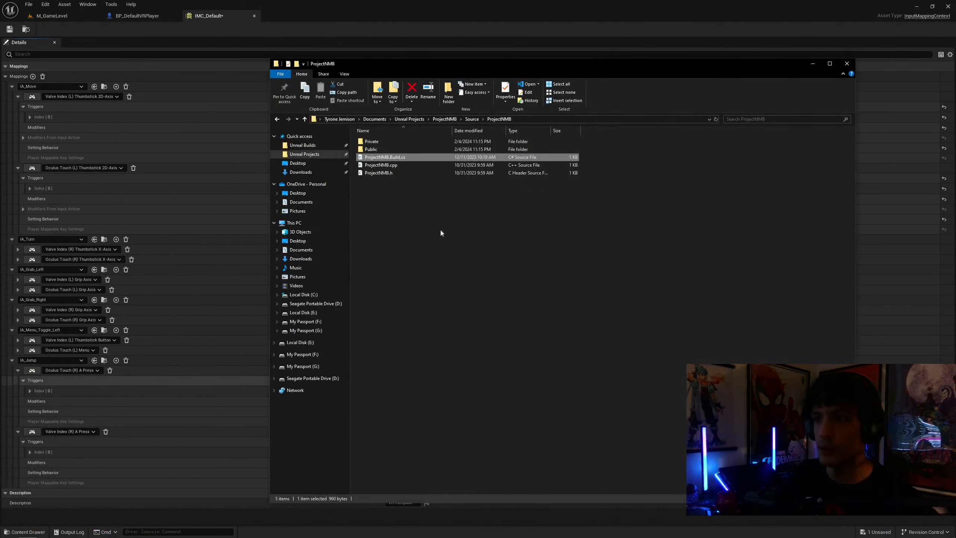
{"action": "left_click", "coordinate": [472, 119]}
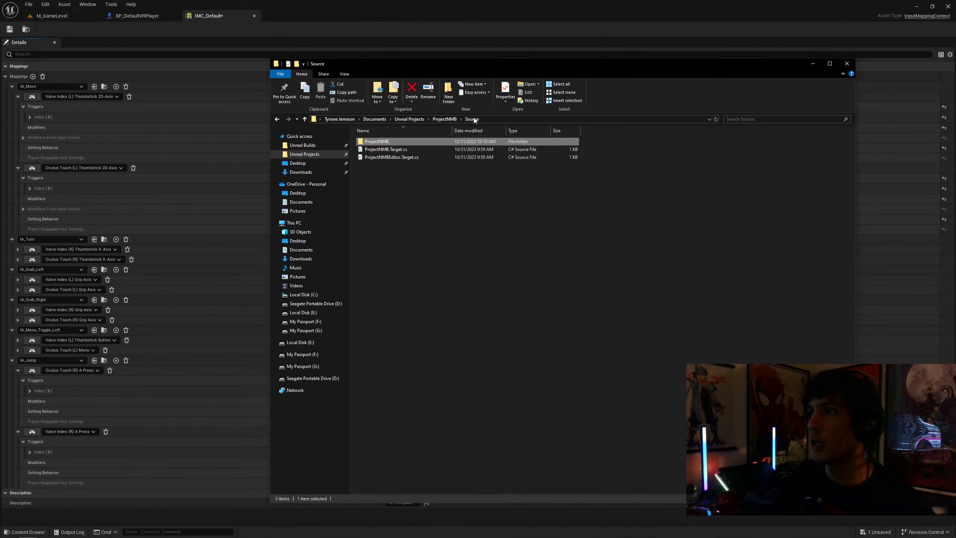
{"action": "left_click", "coordinate": [444, 119]}
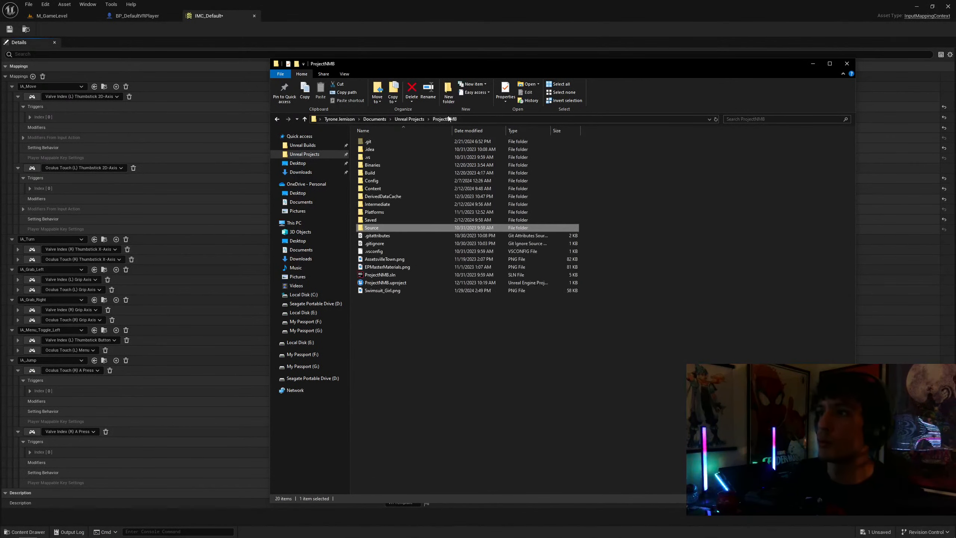
{"action": "left_click", "coordinate": [389, 284]}
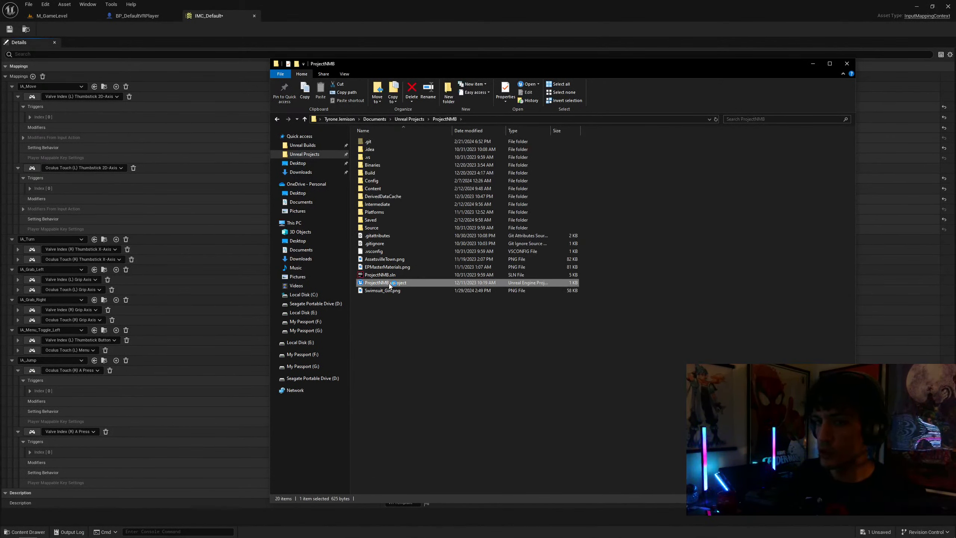
{"action": "left_click", "coordinate": [816, 61]}
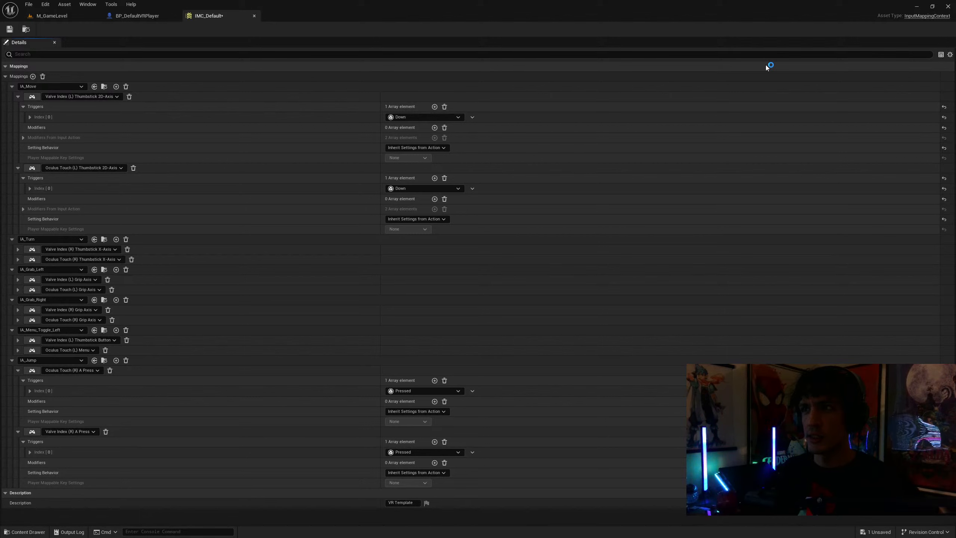
{"action": "left_click", "coordinate": [9, 30]}
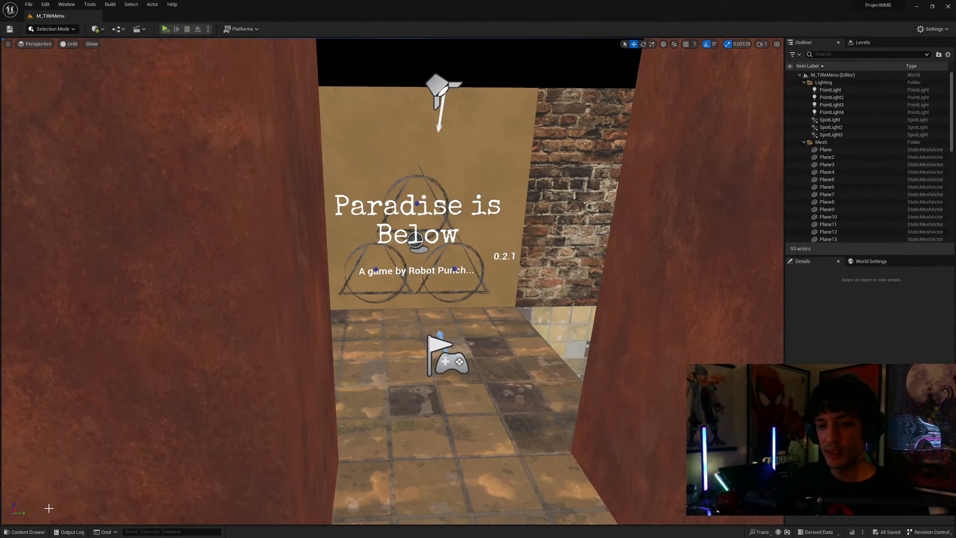
Open IMC_Default from ProjectNMB's VRTemplate Input folder, examine IA_Move's Oculus Touch (L) Thumbstick 2D-Axis mapping, and return to TomatoThrasherRE's IMC_Default
{"action": "left_click", "coordinate": [25, 531]}
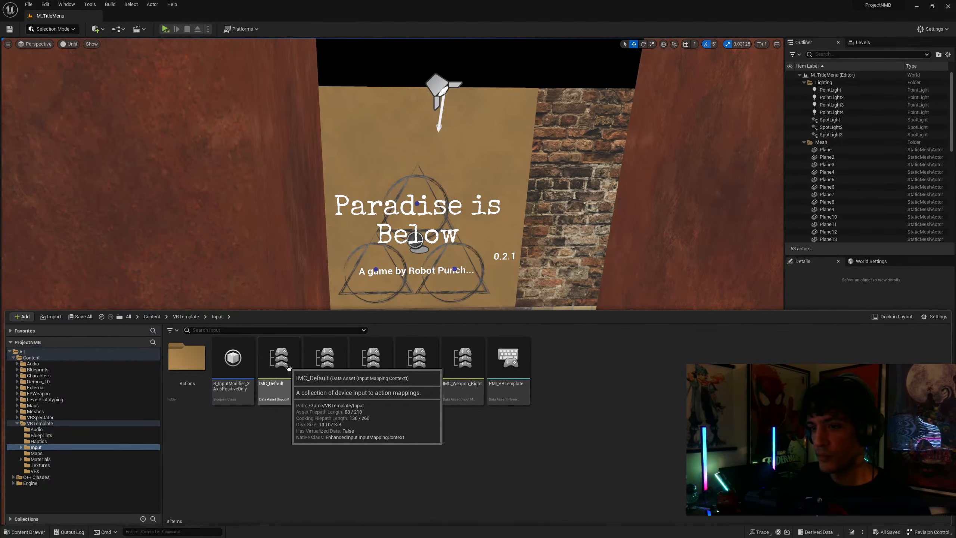
{"action": "double_click", "coordinate": [277, 378]}
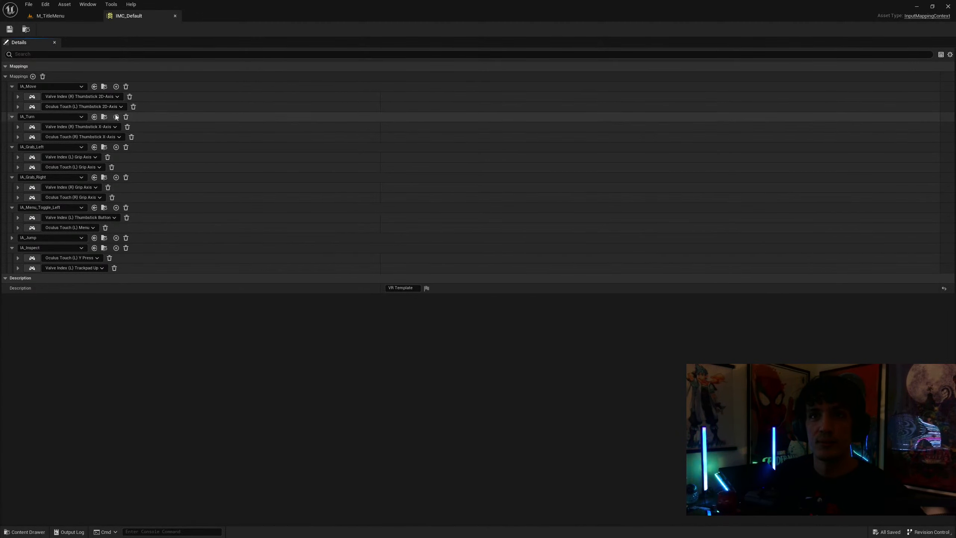
{"action": "left_click", "coordinate": [18, 108]}
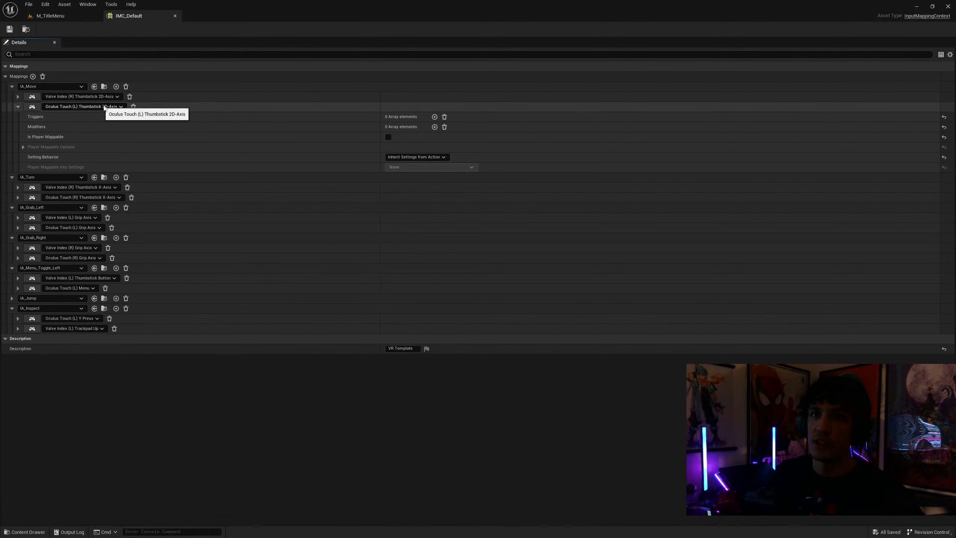
{"action": "left_click", "coordinate": [19, 106]}
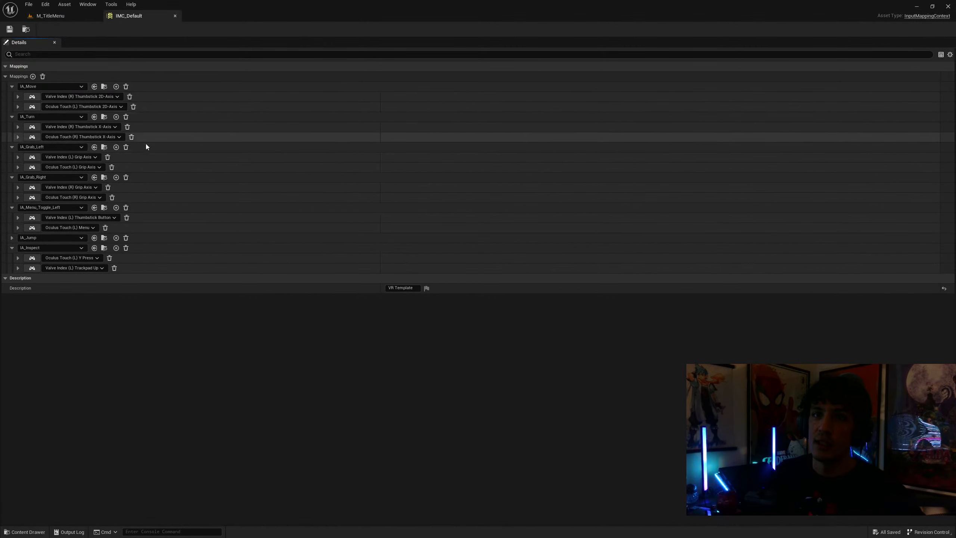
{"action": "left_click_drag", "start_coordinate": [342, 4], "coordinate": [955, 150]}
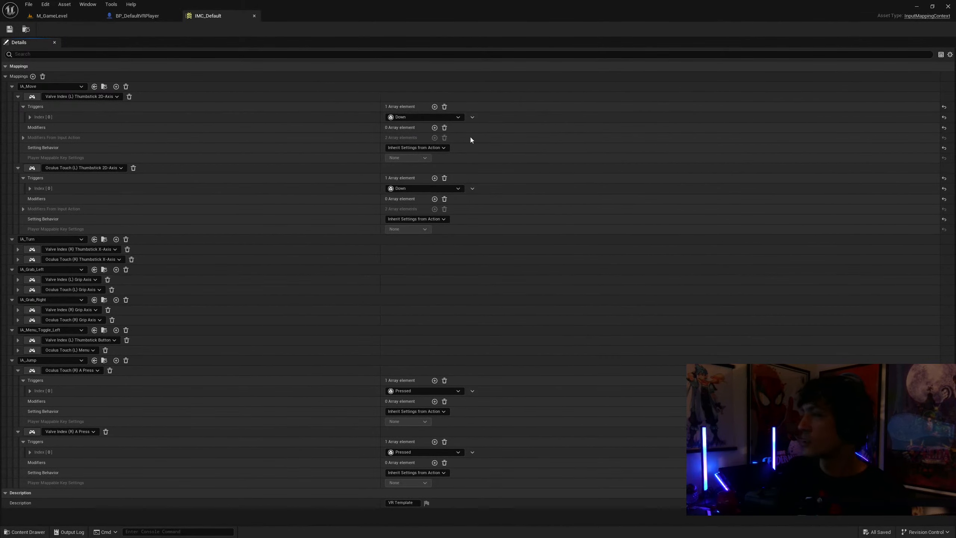
Remove all triggers from IA_Move's Valve Index (L) and Oculus Touch (L) Thumbstick 2D-Axis mappings in IMC_Default and collapse both mappings
{"action": "left_click", "coordinate": [444, 106]}
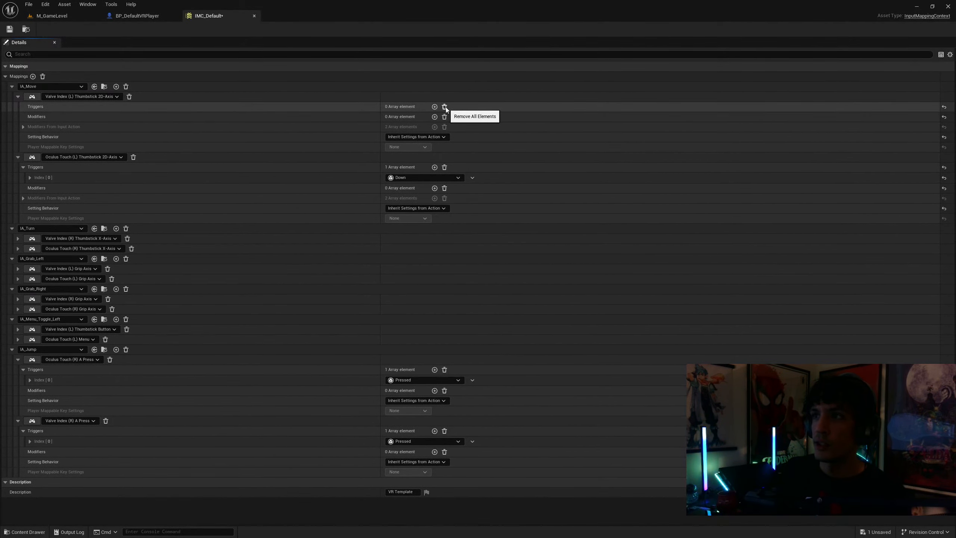
{"action": "left_click", "coordinate": [444, 167]}
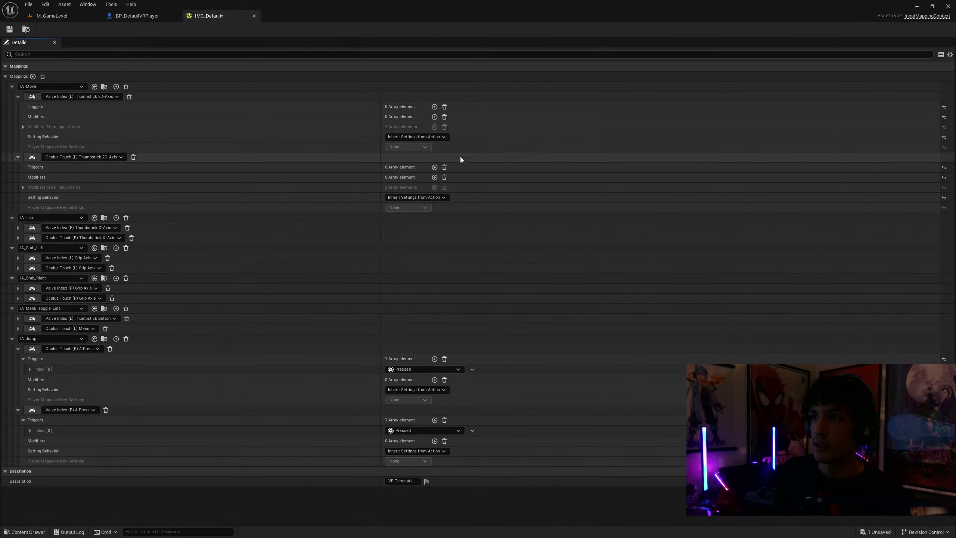
{"action": "left_click", "coordinate": [18, 157]}
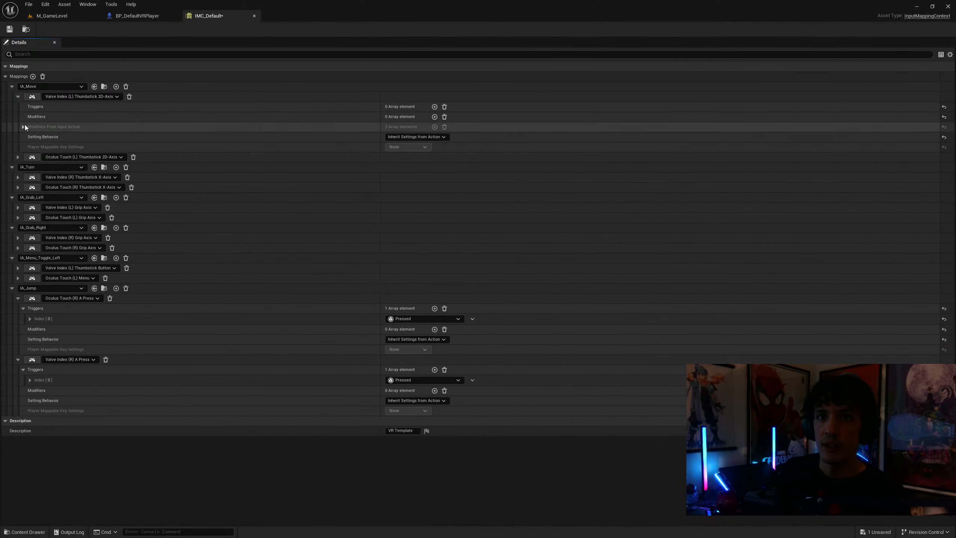
{"action": "left_click", "coordinate": [18, 97]}
Open the IA_Move input action from IMC_Default, set its value type to Axis2D (Vector2D), and save it
{"action": "left_click", "coordinate": [104, 87]}
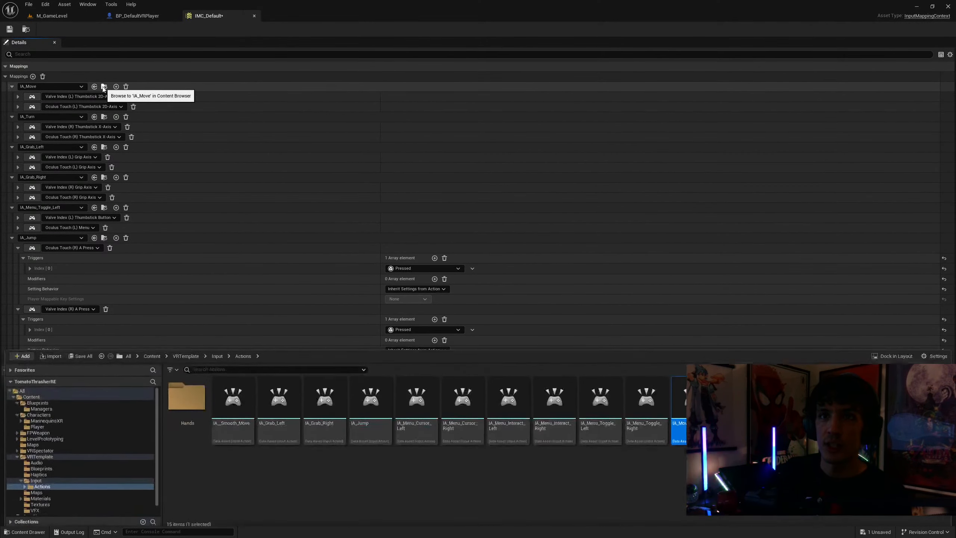
{"action": "double_click", "coordinate": [692, 408]}
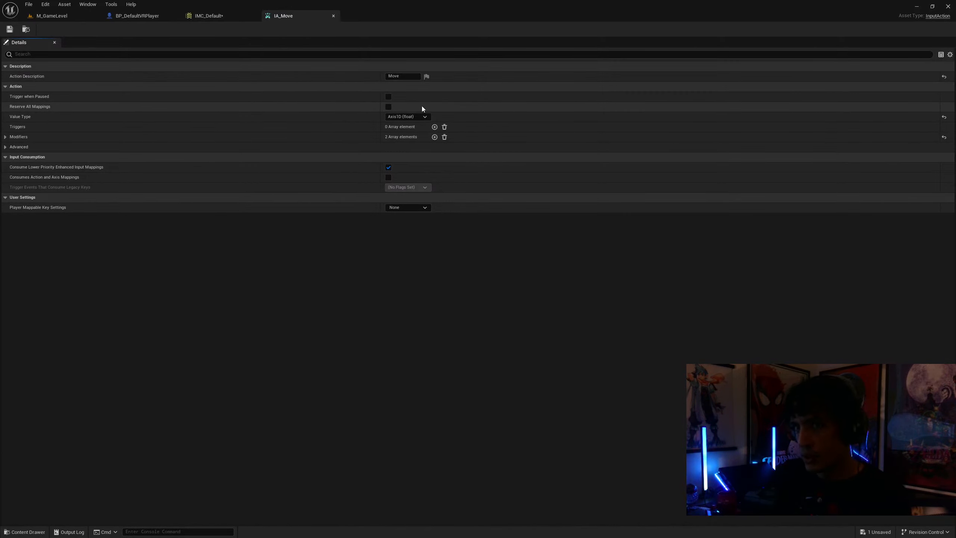
{"action": "left_click", "coordinate": [6, 137]}
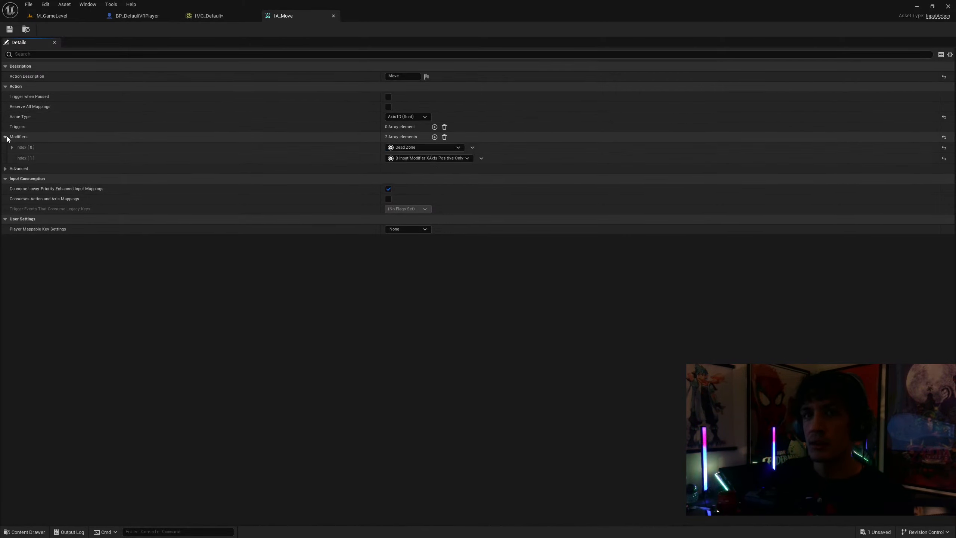
{"action": "left_click", "coordinate": [427, 116]}
{"action": "left_click", "coordinate": [415, 139]}
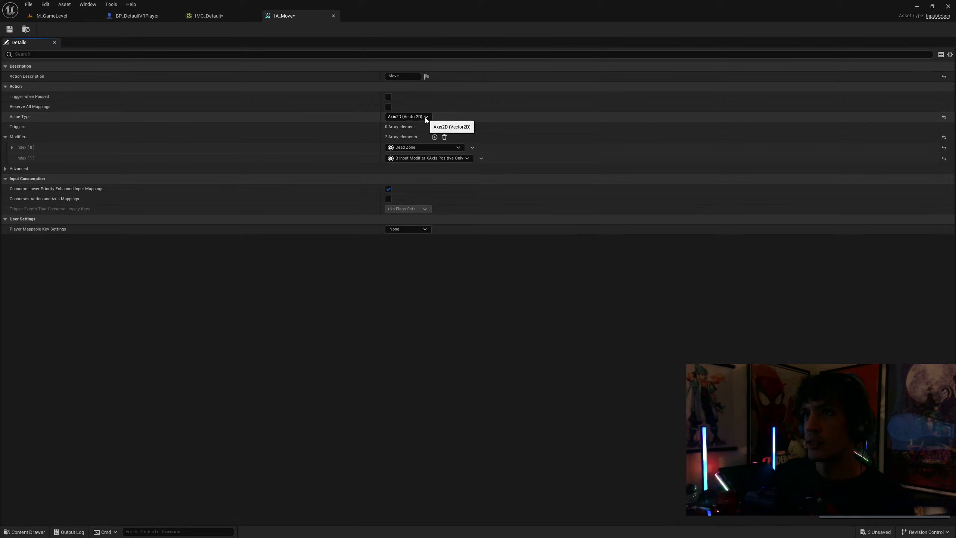
{"action": "left_click", "coordinate": [10, 31]}
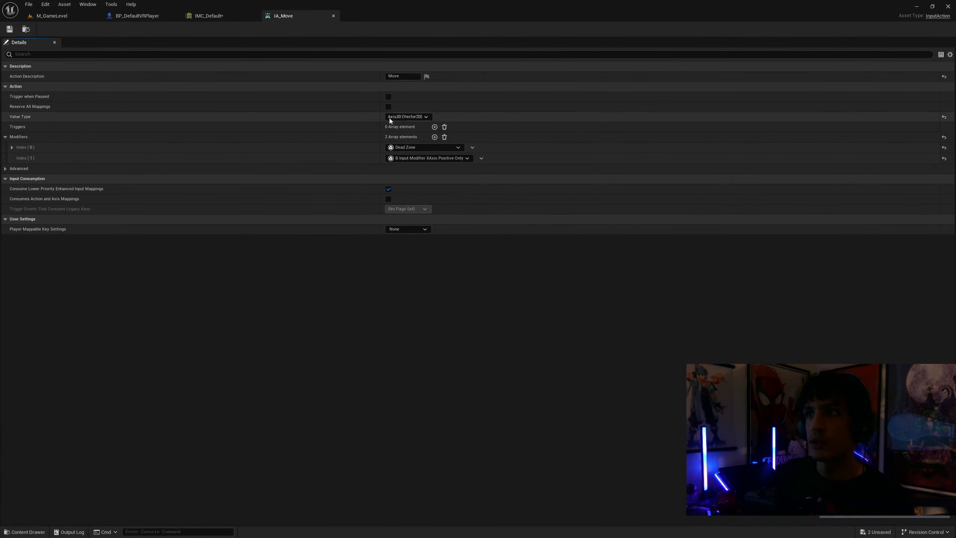
Add a Pressed trigger to the IA_Jump input action and save both IA_Jump and IMC_Default
{"action": "key", "text": "ctrl+space"}
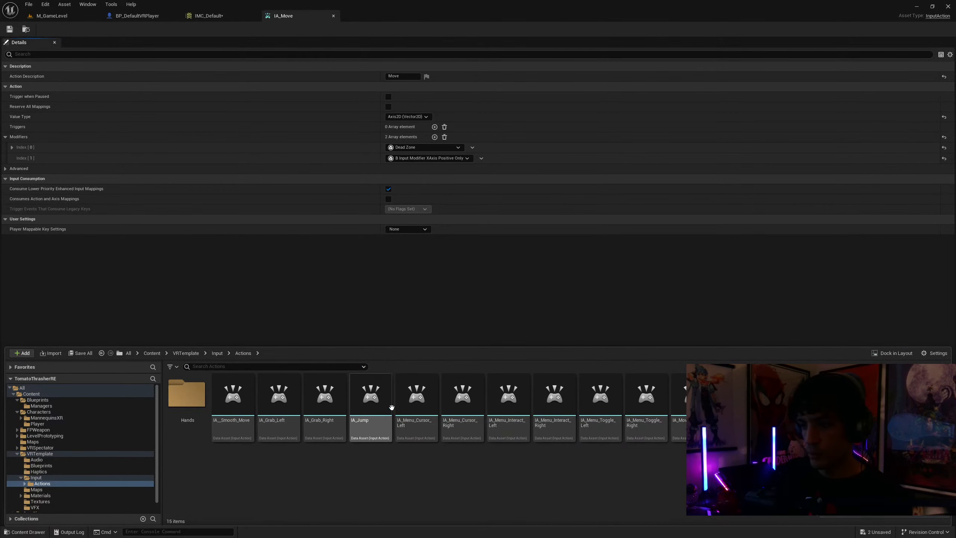
{"action": "double_click", "coordinate": [379, 398]}
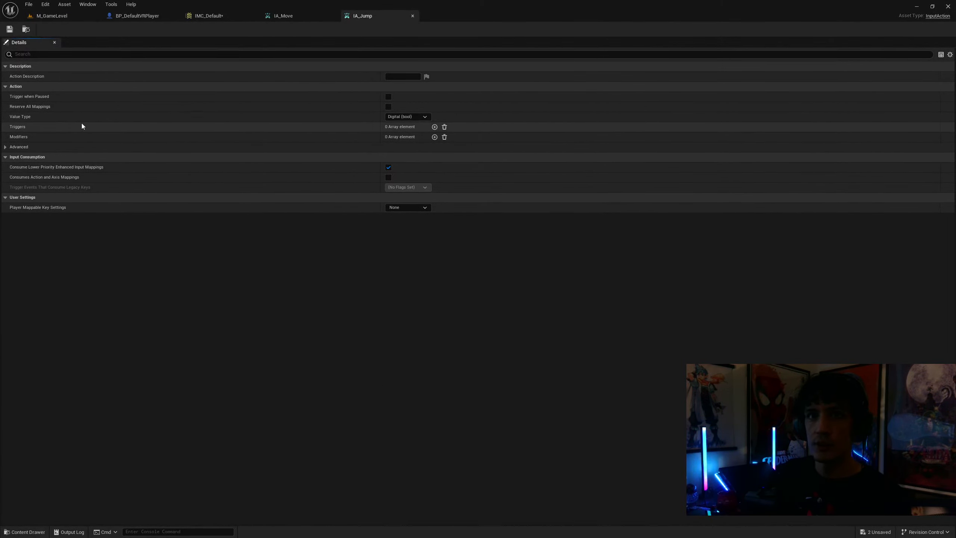
{"action": "left_click", "coordinate": [434, 127]}
{"action": "left_click", "coordinate": [437, 137]}
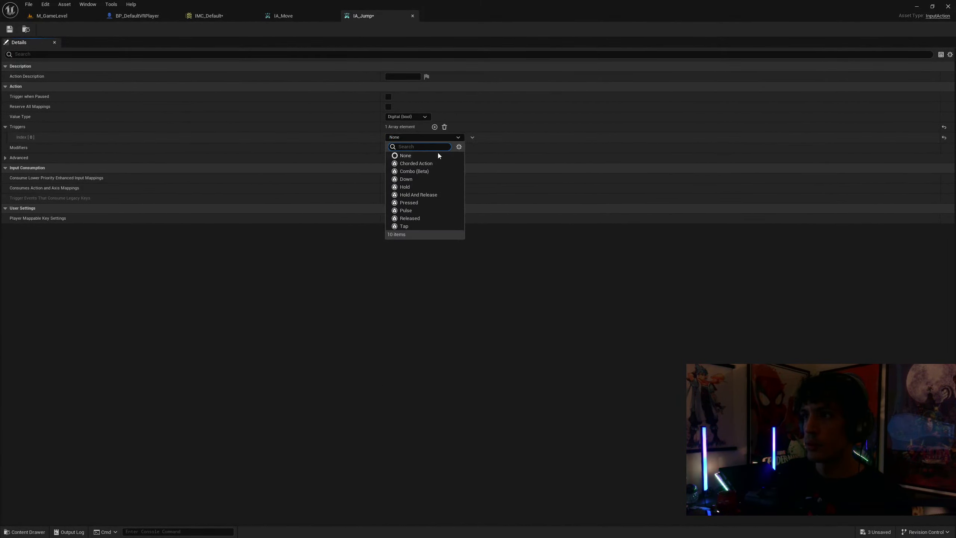
{"action": "left_click", "coordinate": [419, 204]}
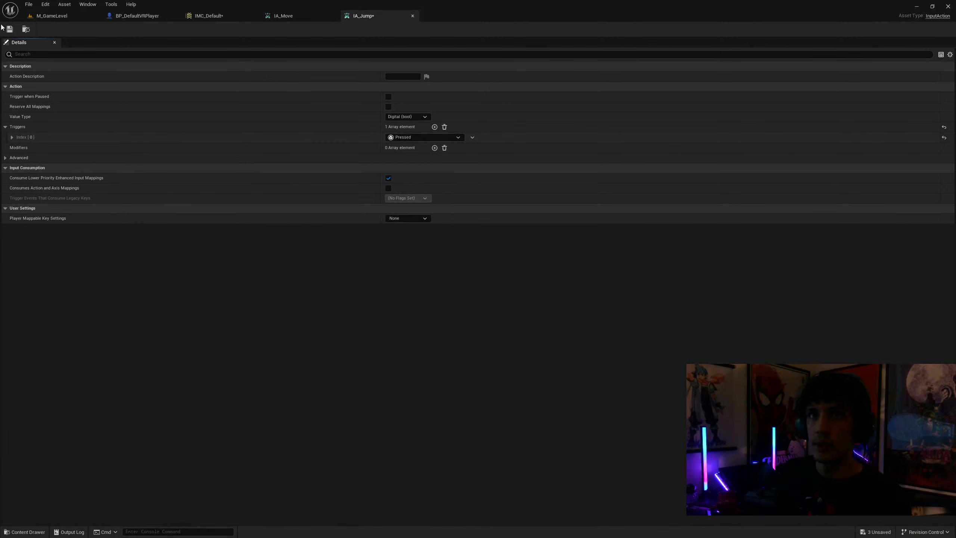
{"action": "left_click", "coordinate": [10, 30]}
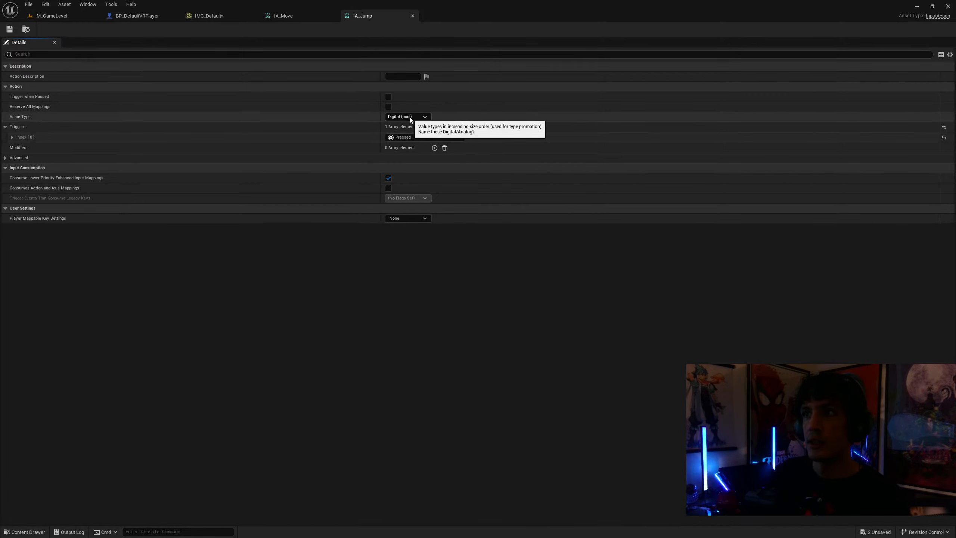
{"action": "left_click", "coordinate": [413, 16]}
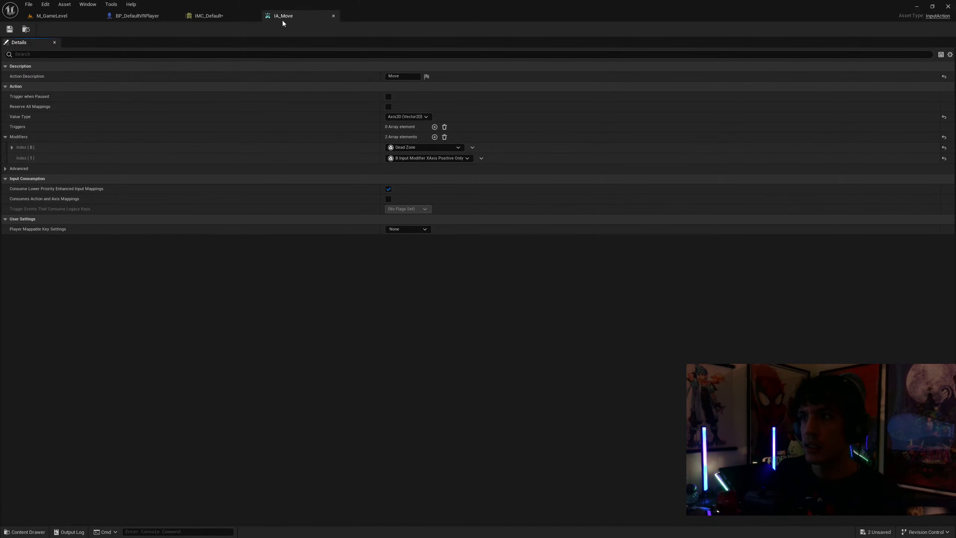
{"action": "left_click", "coordinate": [192, 16]}
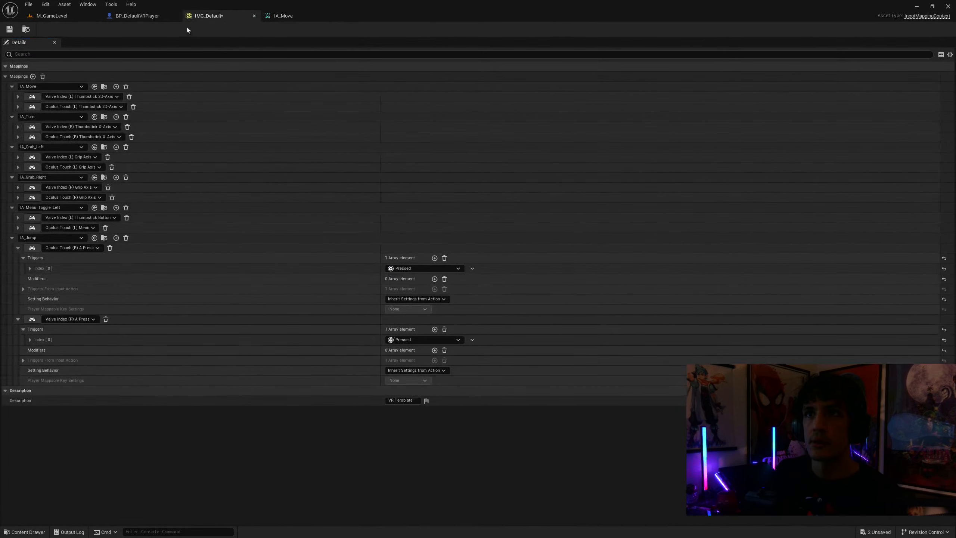
{"action": "left_click", "coordinate": [9, 29]}
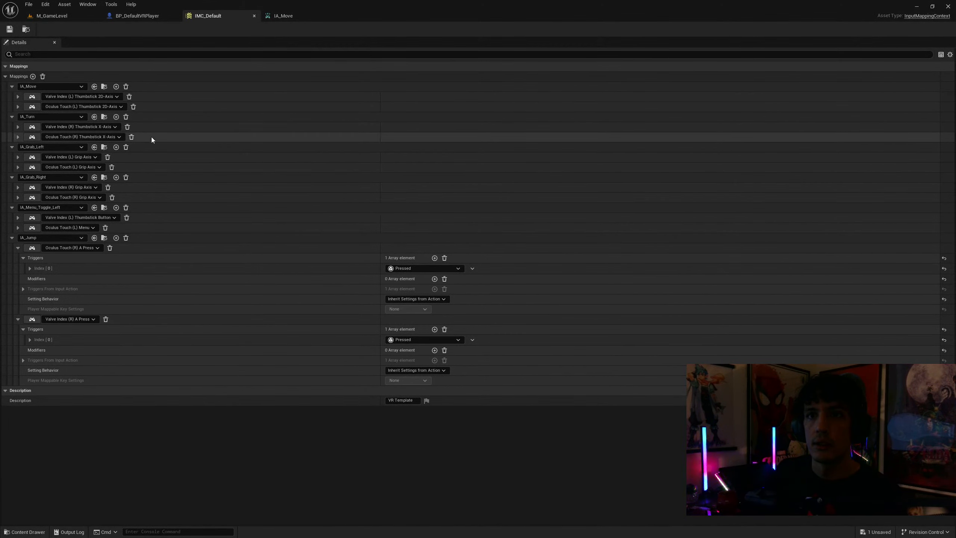
Run M_GameLevel in VR preview to test the player's movement and jumping, and stop the preview
{"action": "left_click", "coordinate": [69, 17]}
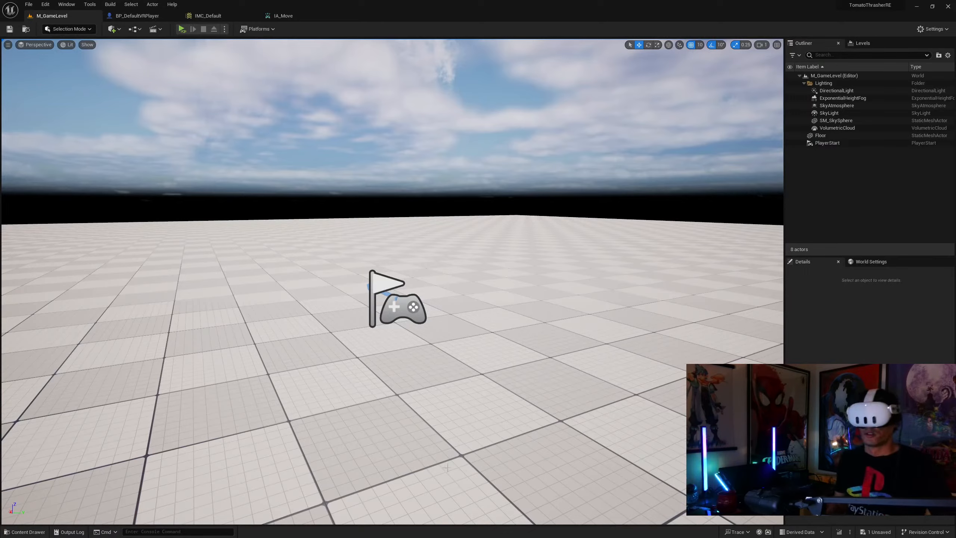
{"action": "left_click", "coordinate": [183, 31]}
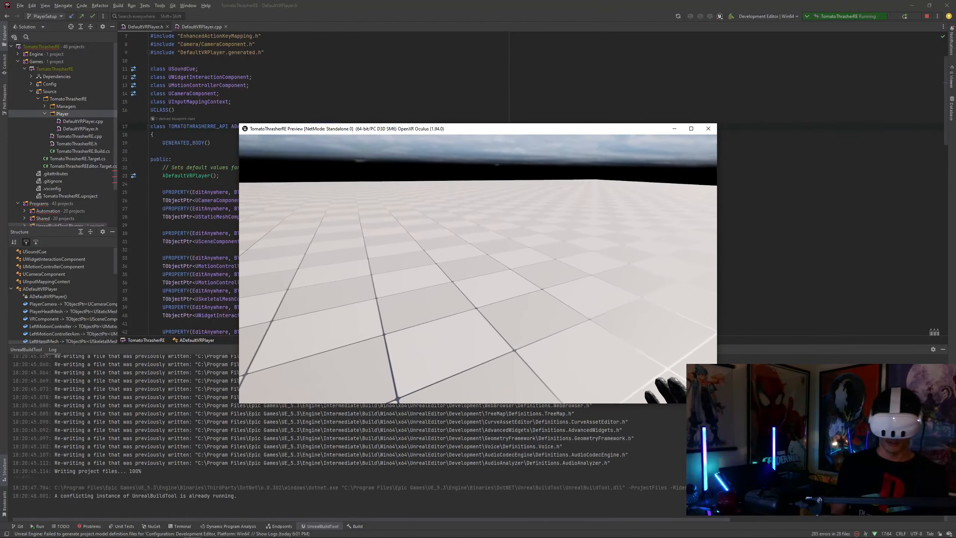
{"action": "key", "text": "Escape"}
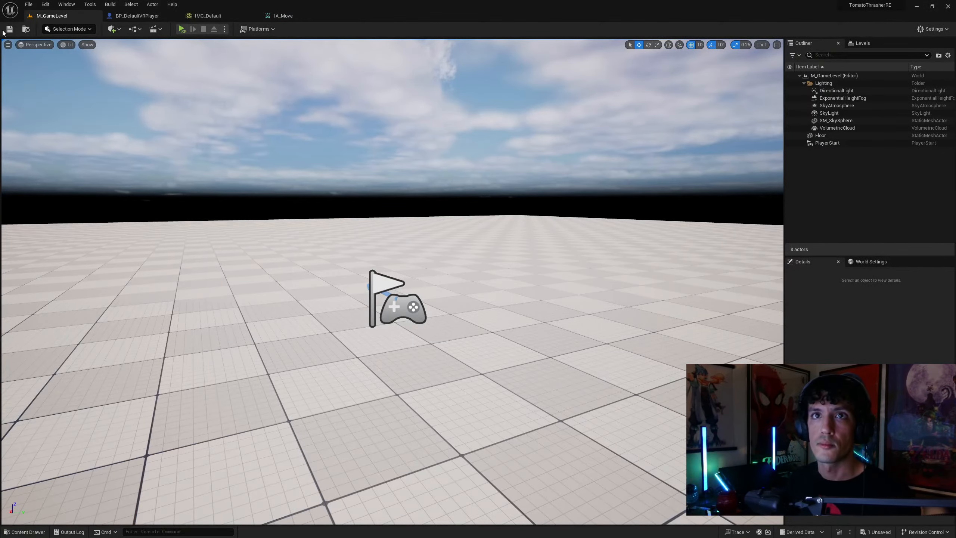
Try adding a Down trigger to the IA_Move input action itself
{"action": "left_click", "coordinate": [282, 15]}
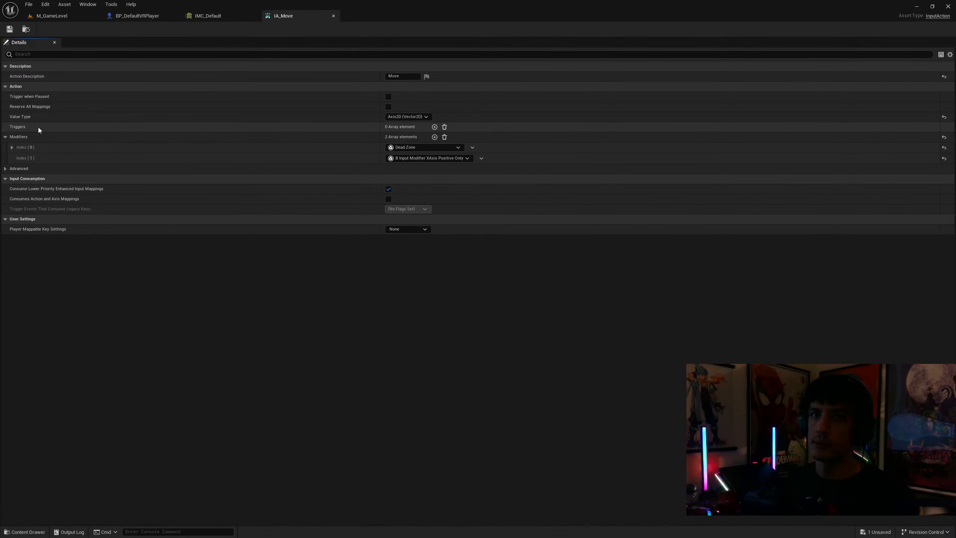
{"action": "left_click", "coordinate": [434, 128]}
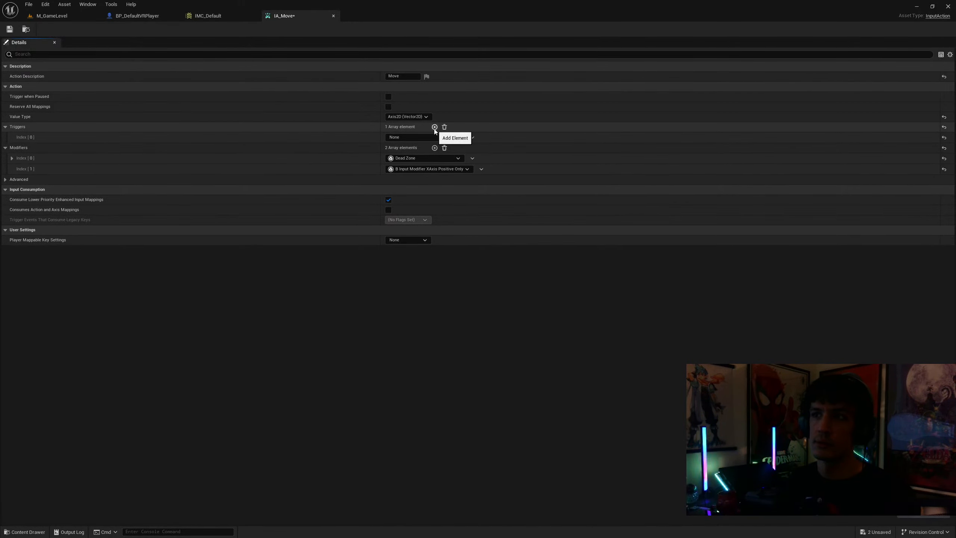
{"action": "left_click", "coordinate": [432, 137]}
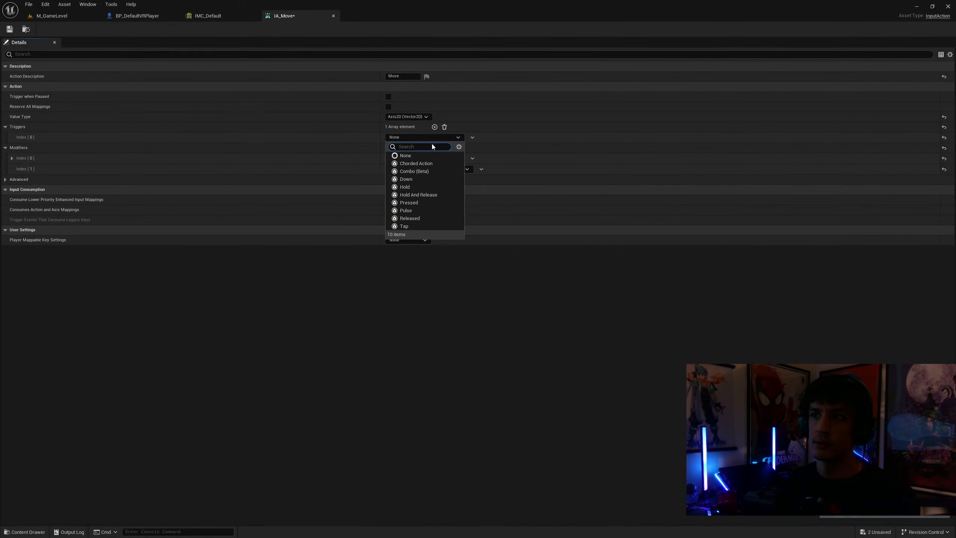
{"action": "left_click", "coordinate": [422, 179]}
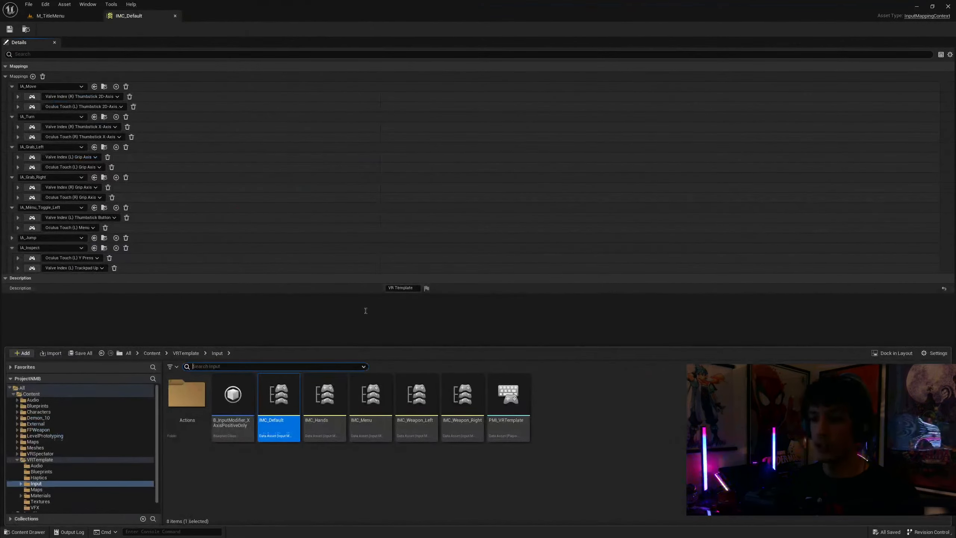
Open ProjectNMB's IA_Move for reference, clear all modifiers and triggers from TomatoThrasherRE's IA_Move, and save it
{"action": "double_click", "coordinate": [185, 405]}
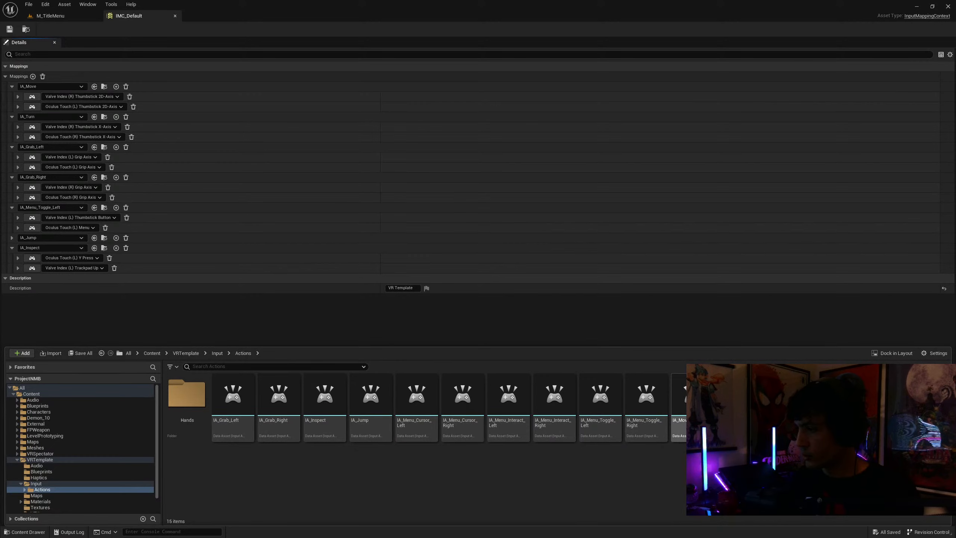
{"action": "double_click", "coordinate": [680, 399]}
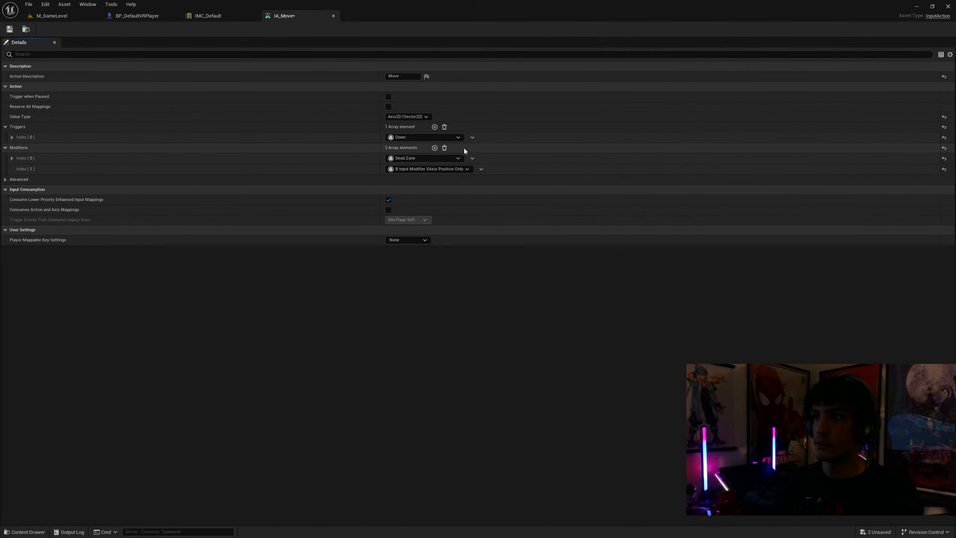
{"action": "left_click", "coordinate": [445, 147]}
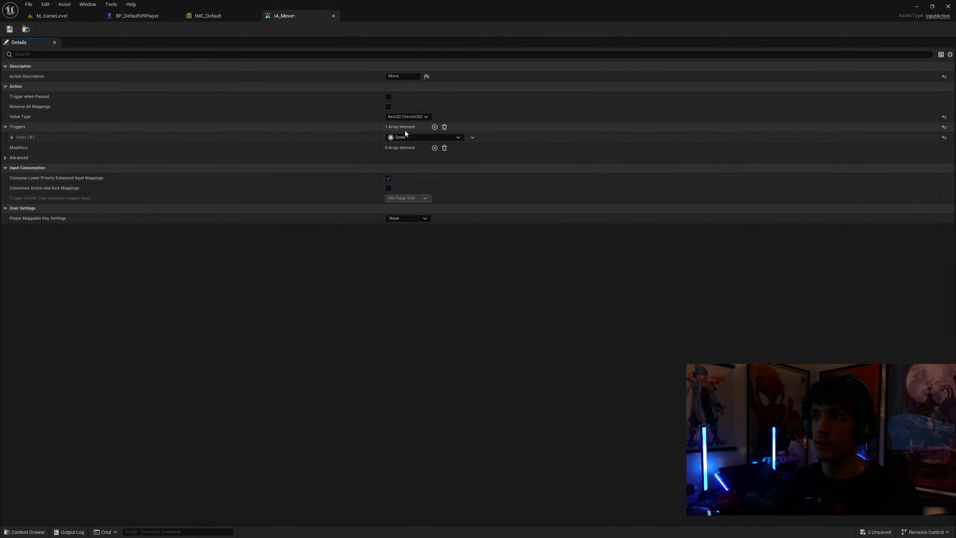
{"action": "left_click", "coordinate": [444, 127]}
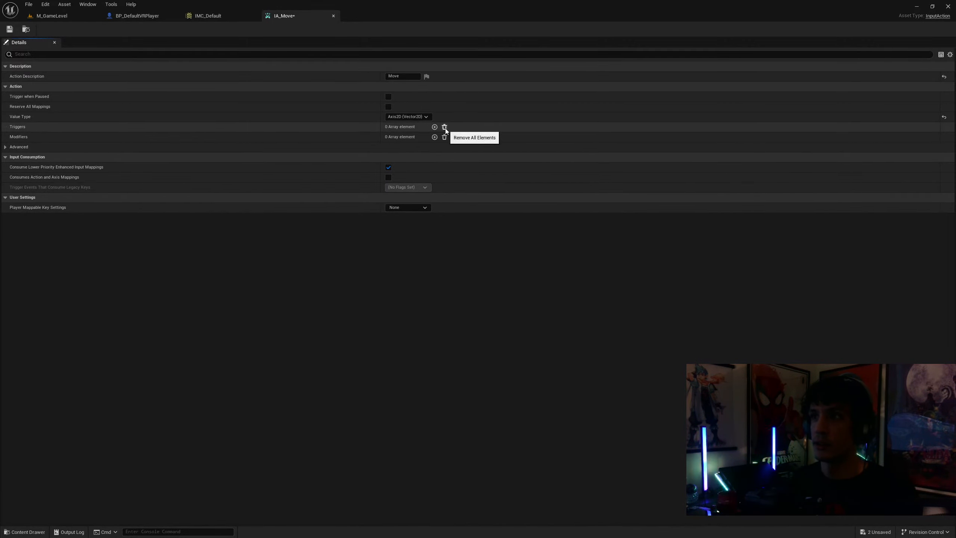
{"action": "left_click", "coordinate": [9, 29]}
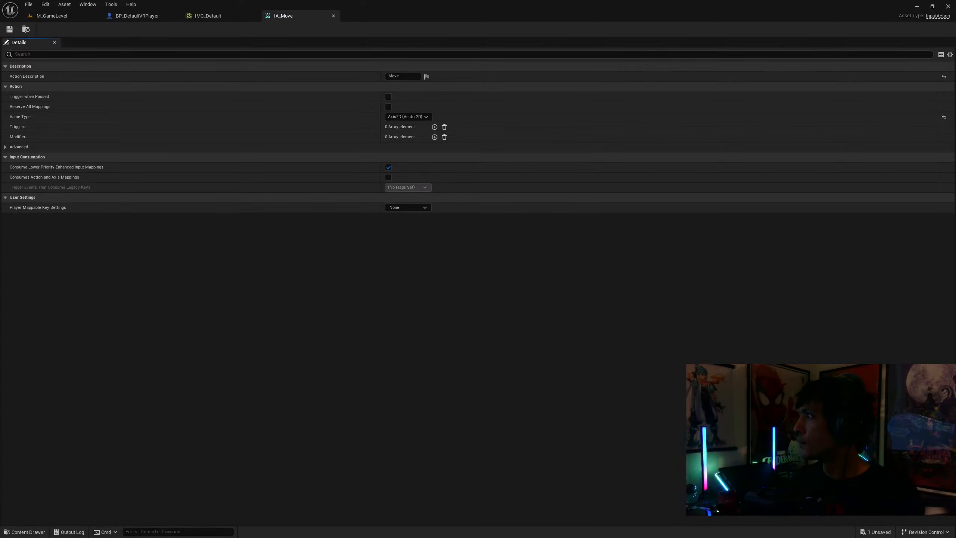
{"action": "left_click", "coordinate": [4, 147]}
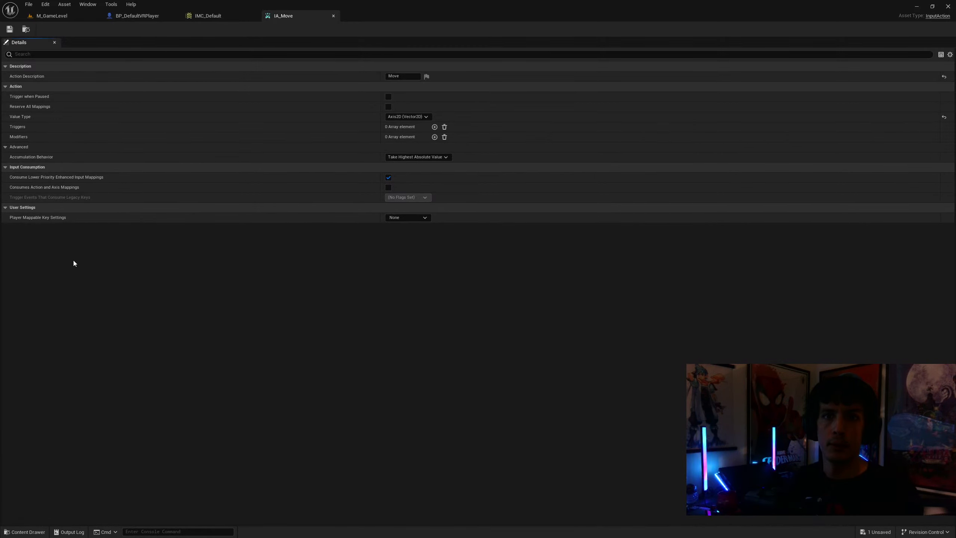